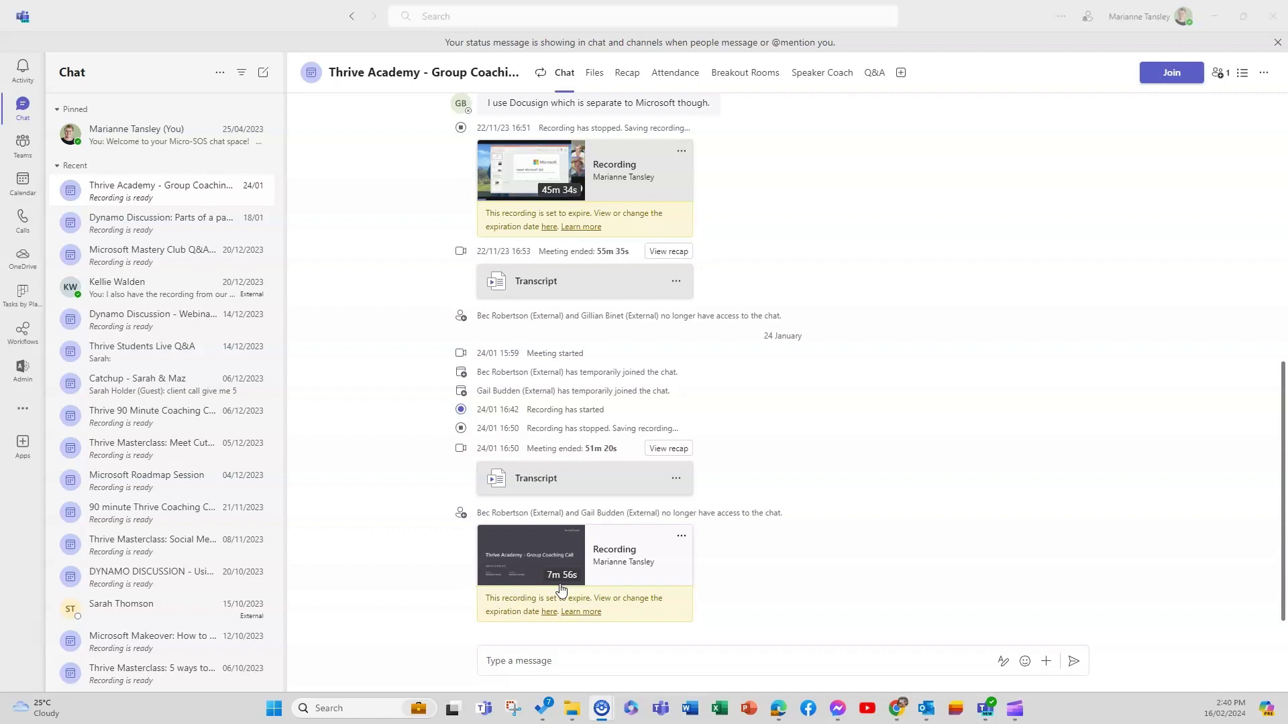
- Look through the Thrive Academy group coaching meeting chat for its messages, recordings and transcripts
scroll(836, 397, up, 5)
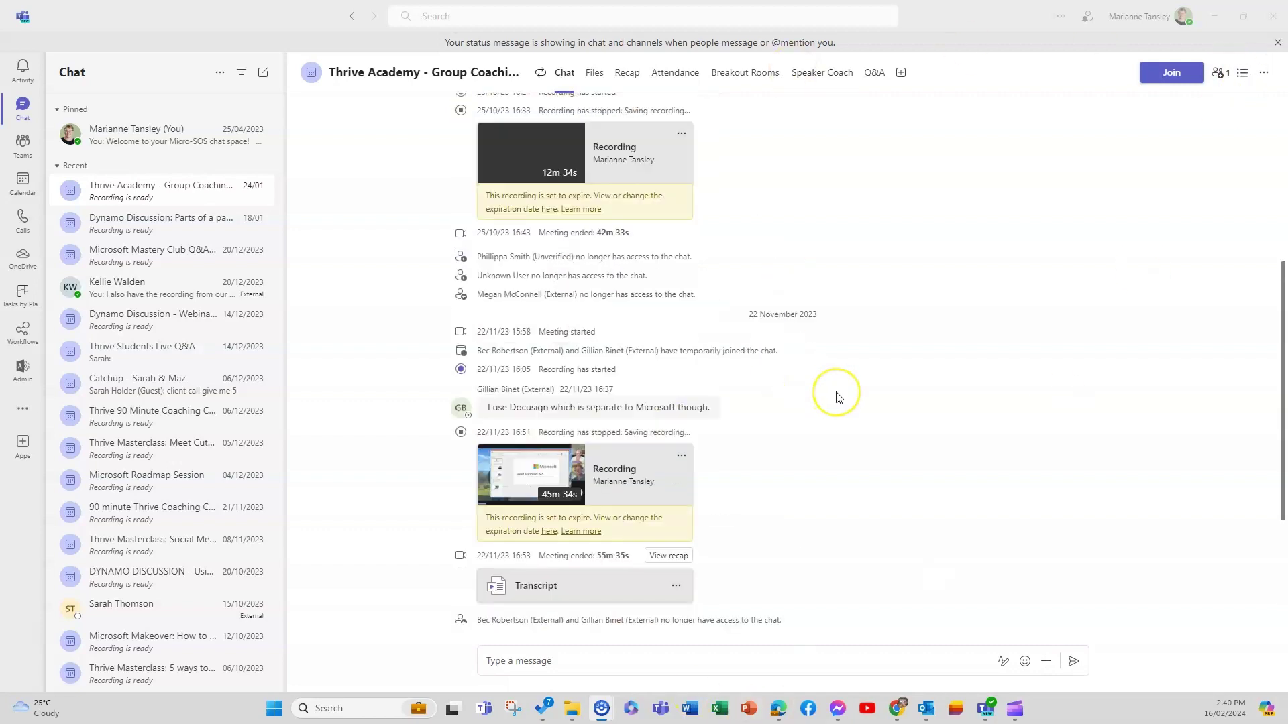
scroll(837, 396, up, 2)
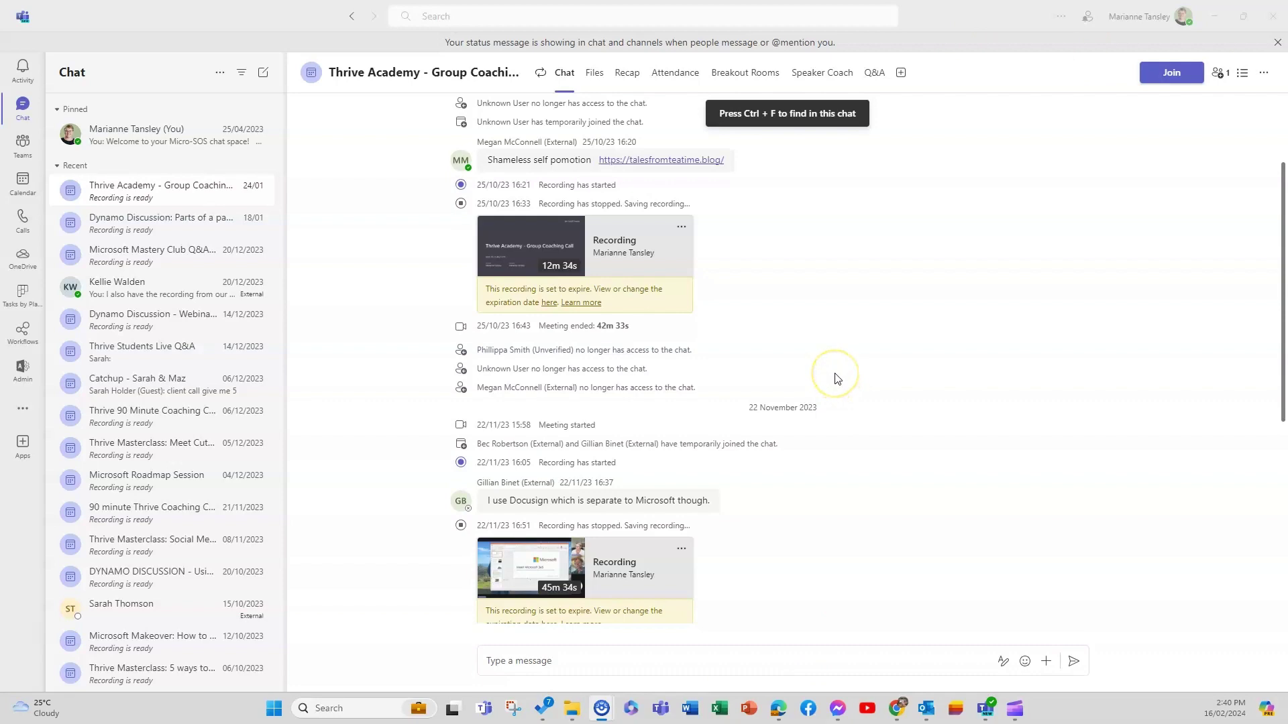
scroll(837, 379, down, 6)
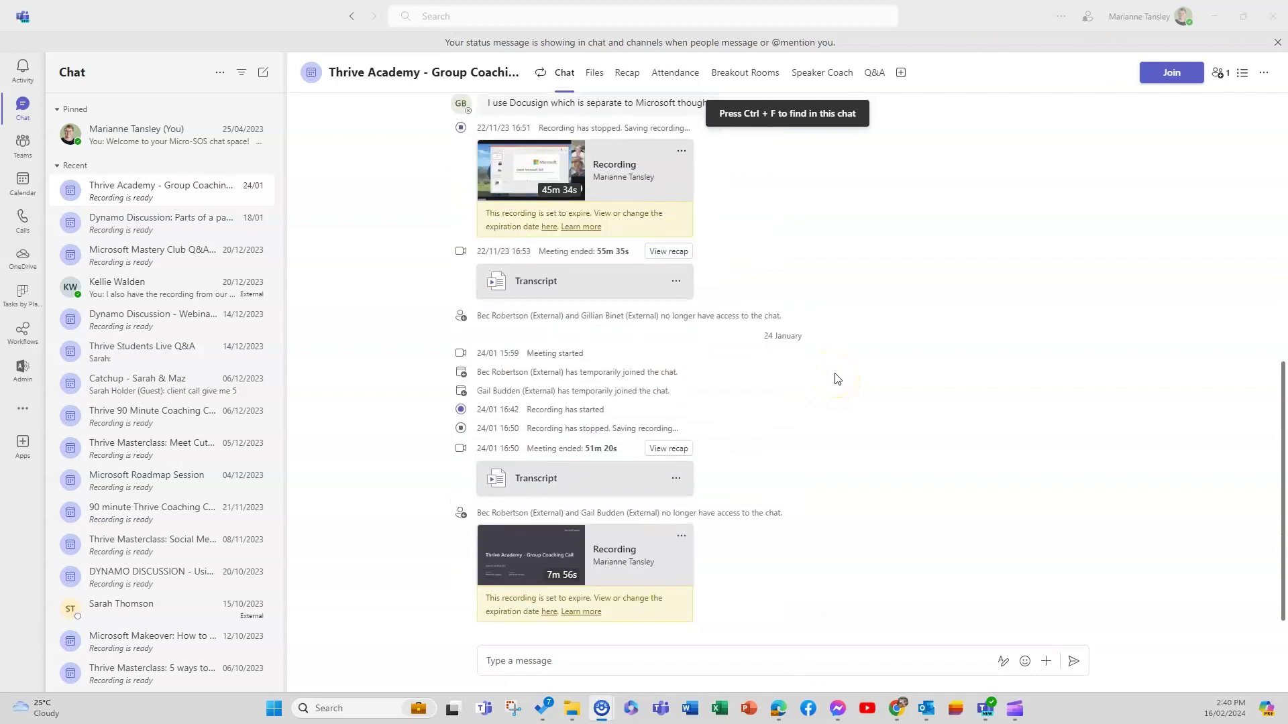
scroll(836, 379, up, 5)
scroll(836, 379, up, 3)
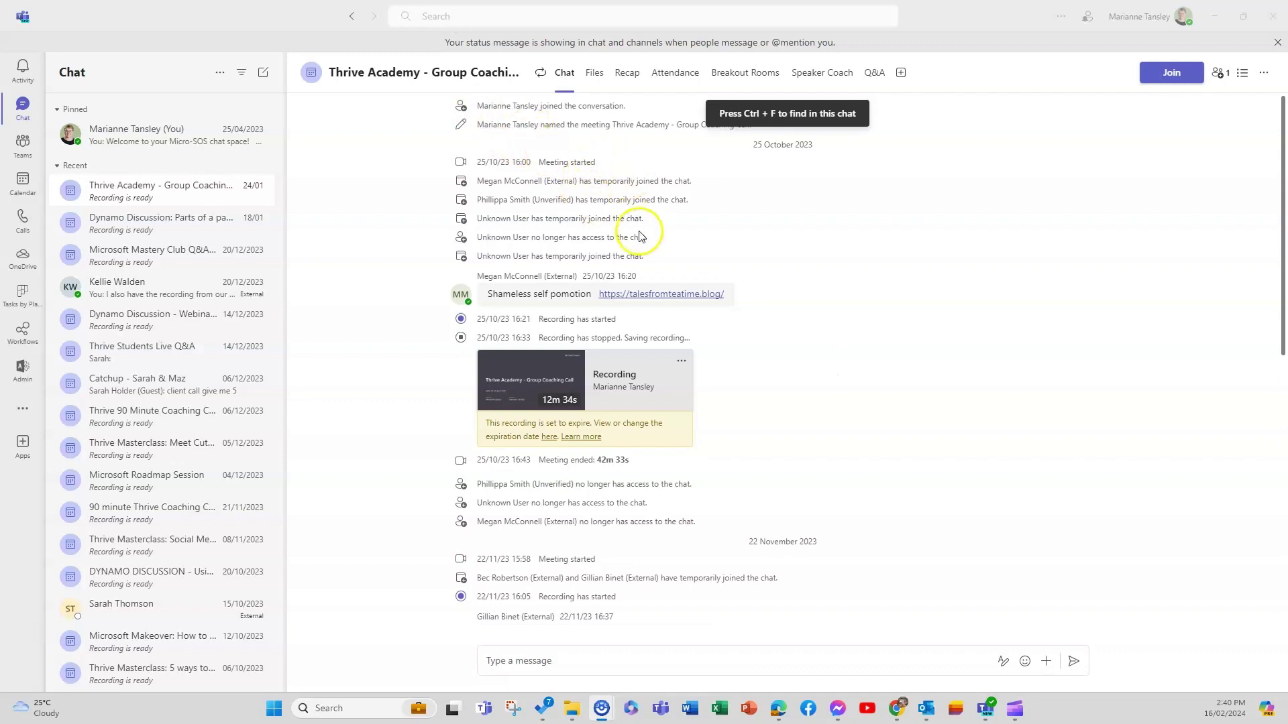
scroll(647, 325, down, 2)
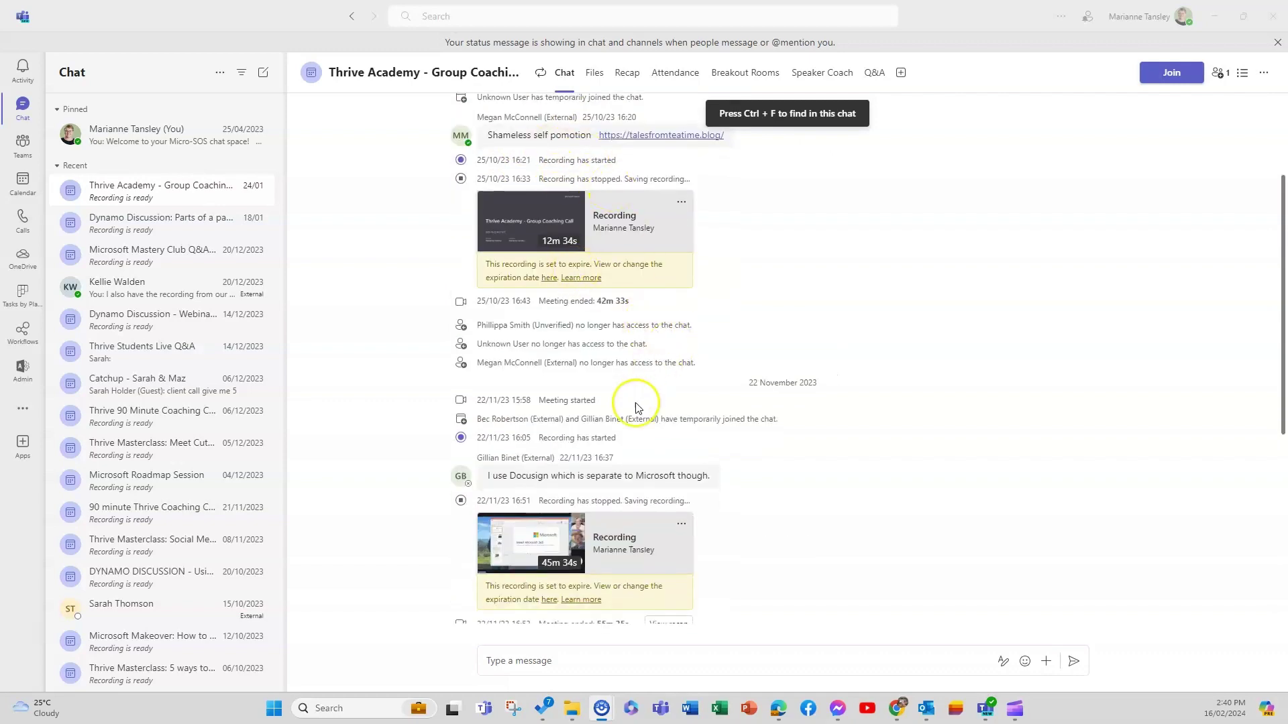
scroll(636, 405, down, 5)
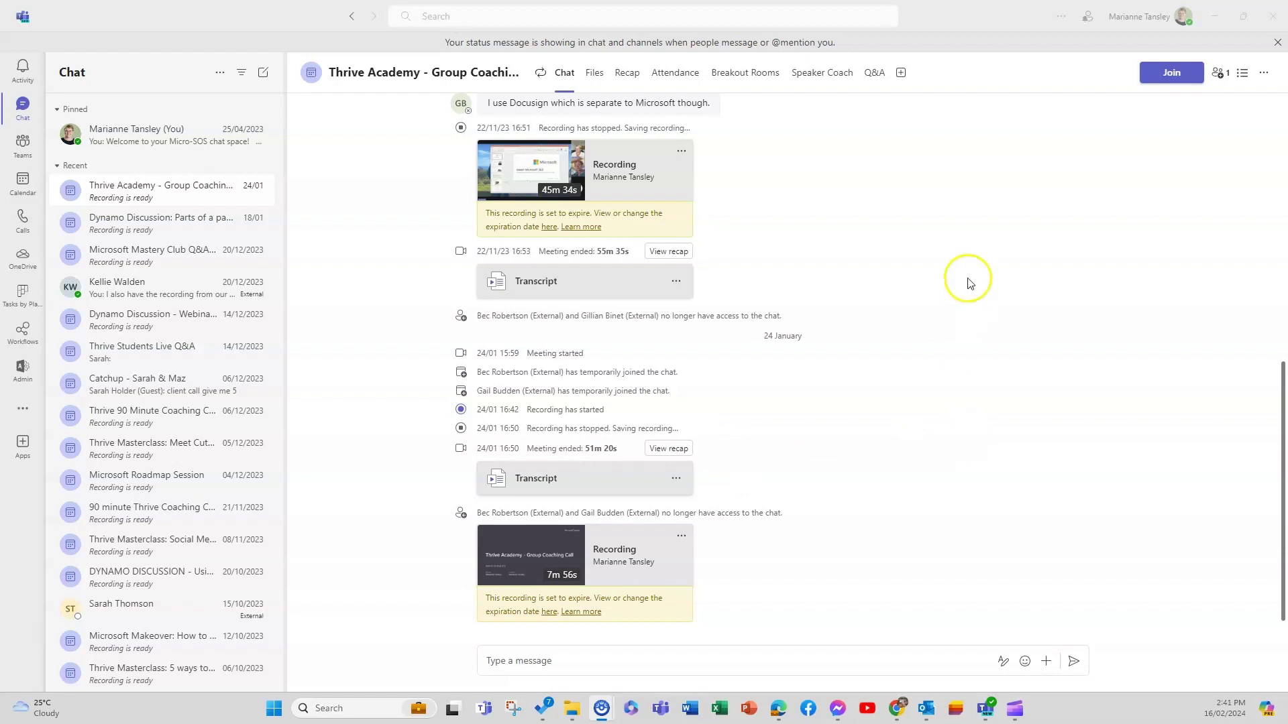
- Open the coaching meeting's Q&A and check the management options for the Digital Signatures in Adobe post
click(874, 77)
click(874, 75)
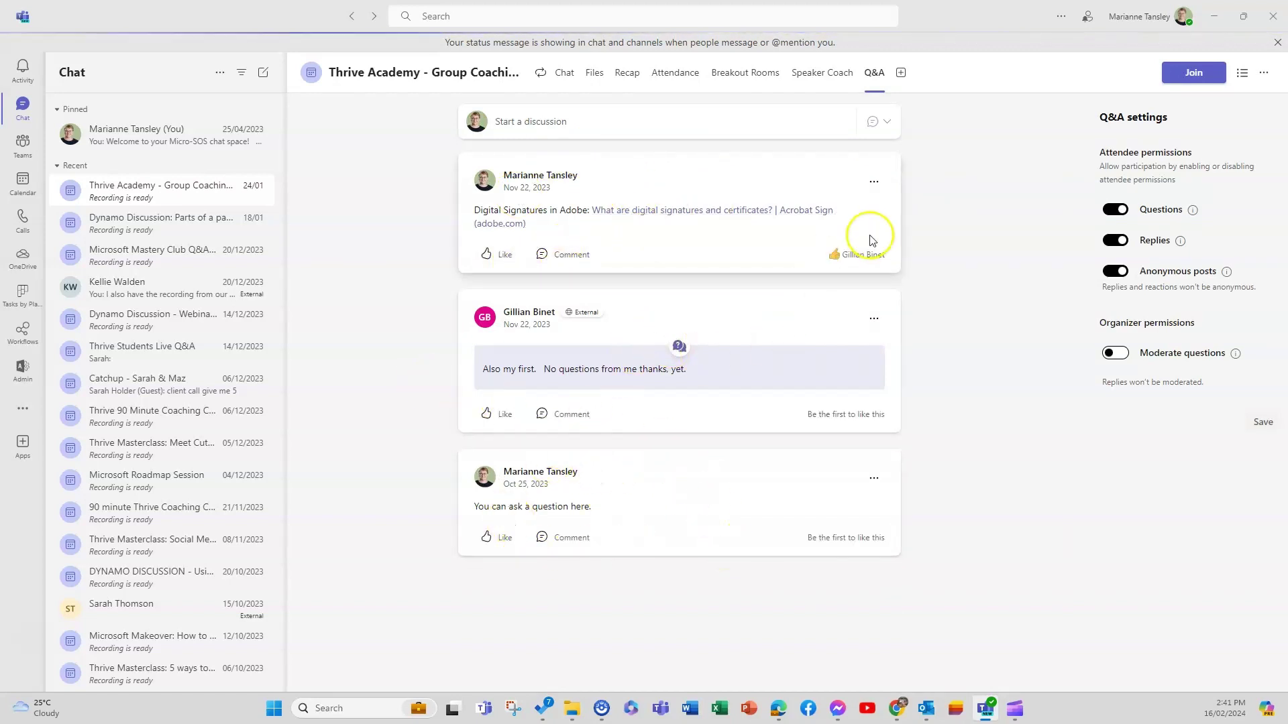
click(874, 182)
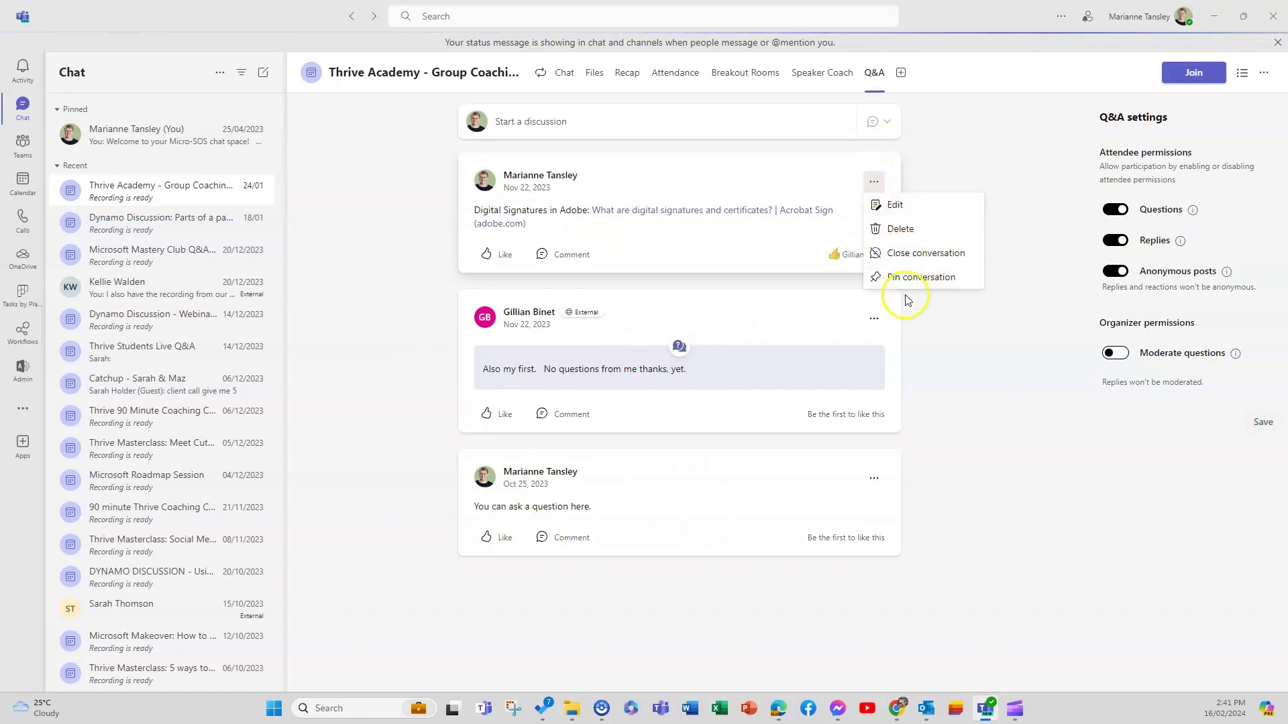
click(697, 190)
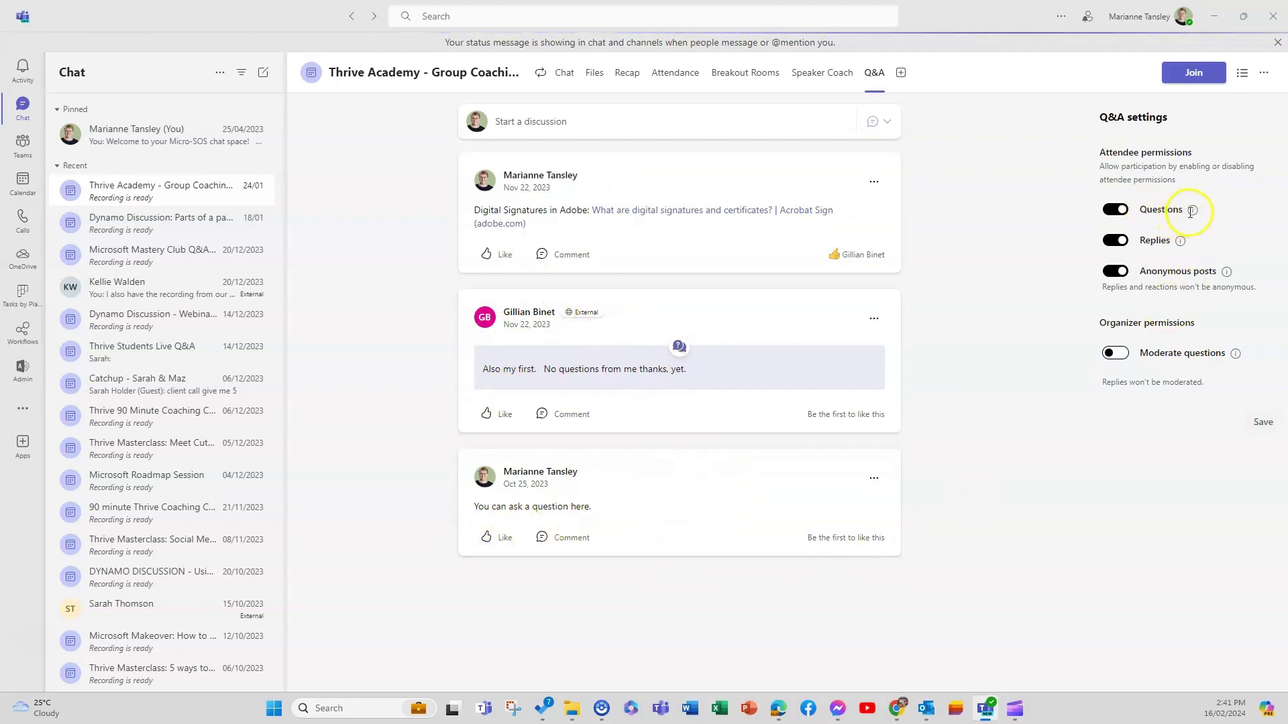
- Read the explanations of the Questions, Replies, Anonymous posts and Moderate questions settings for the Q&A
mouse_move(1192, 212)
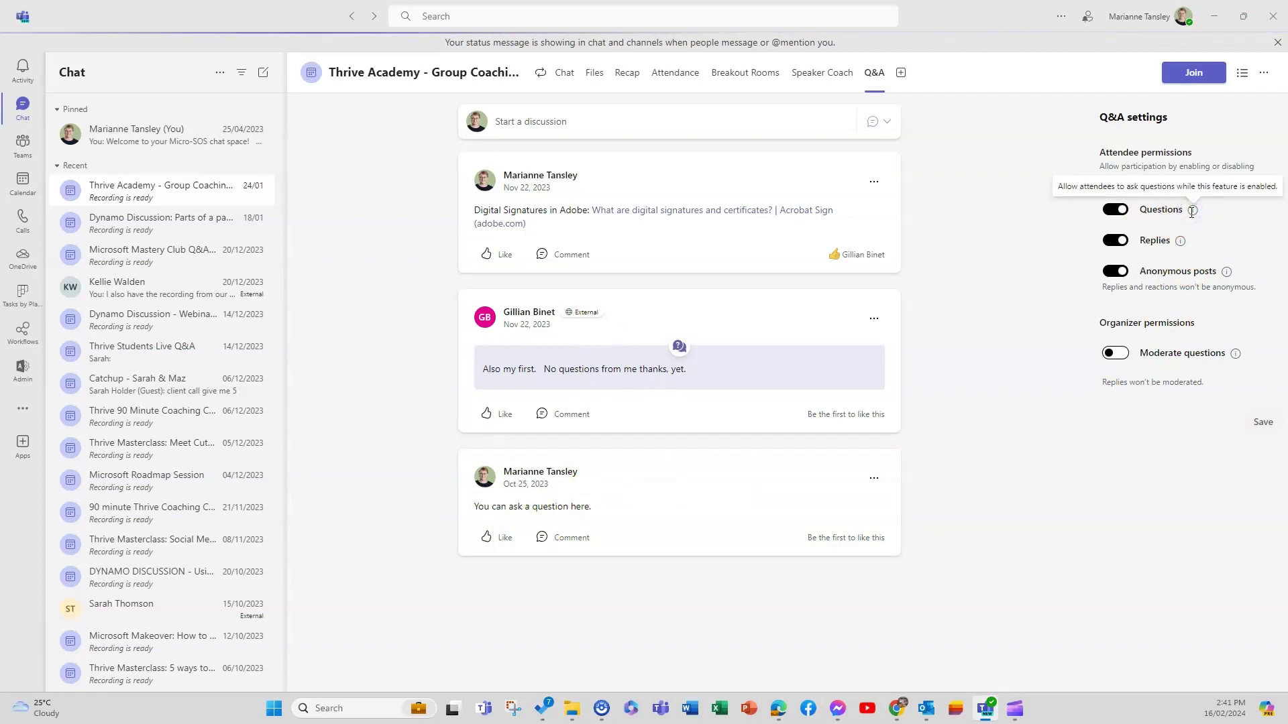
mouse_move(1178, 243)
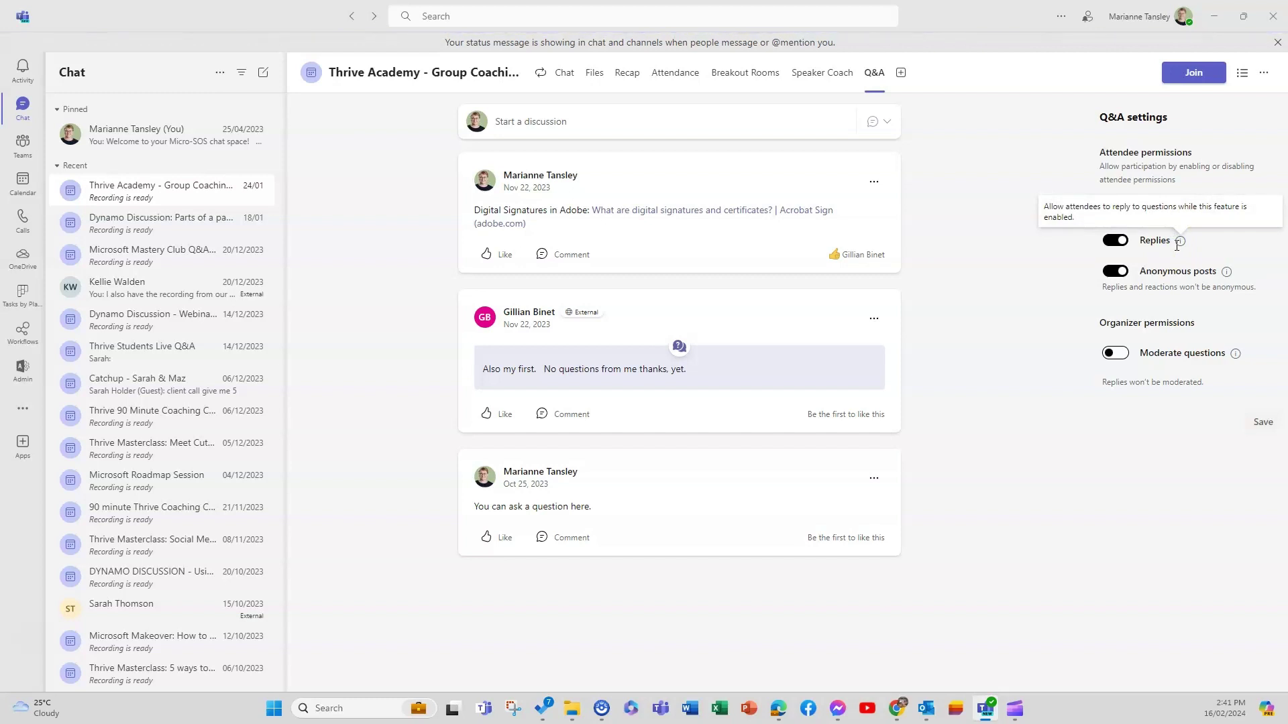
click(1226, 272)
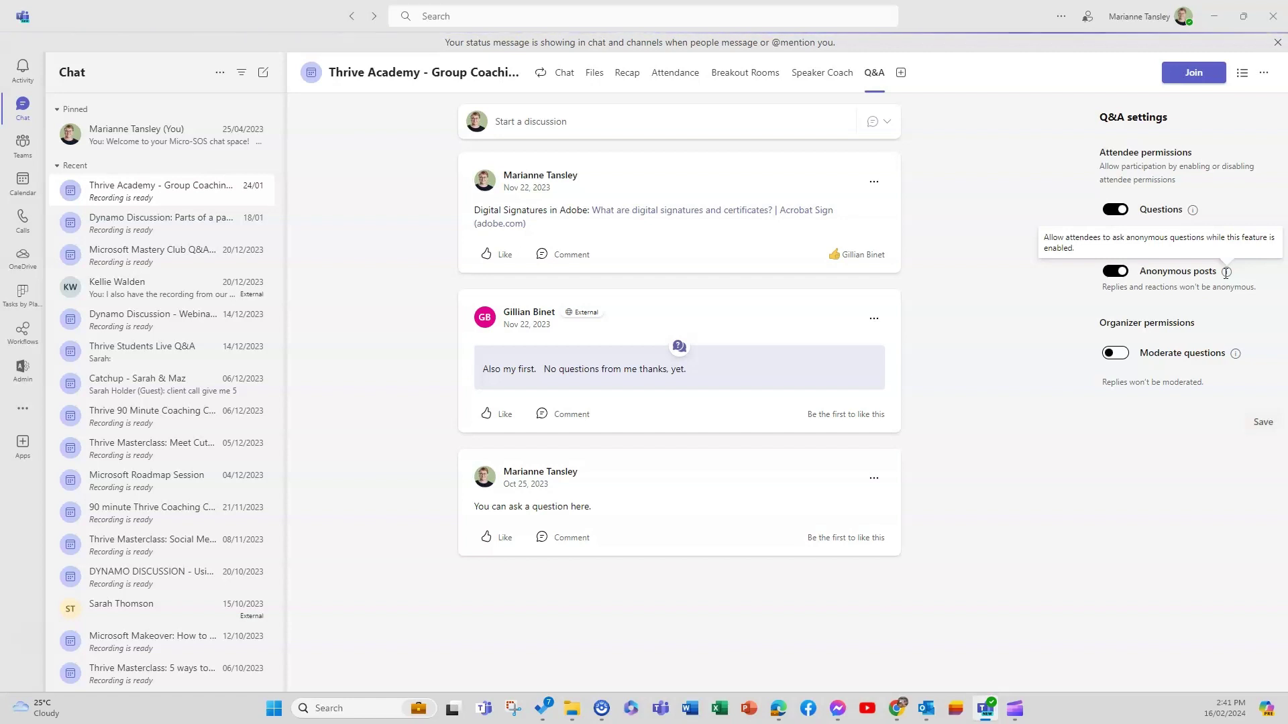
click(1236, 354)
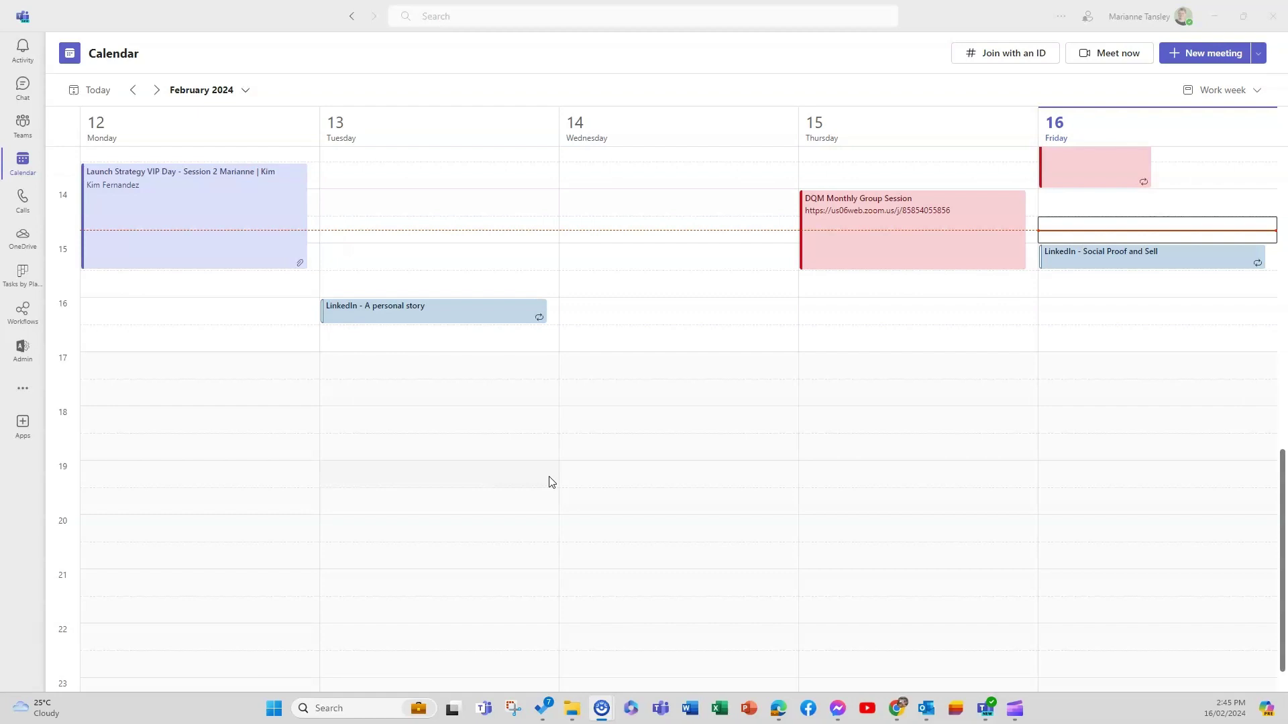
- Create a new calendar meeting titled "Meeting with Q&A" on 16/02/2024 starting at 16:30
click(1201, 56)
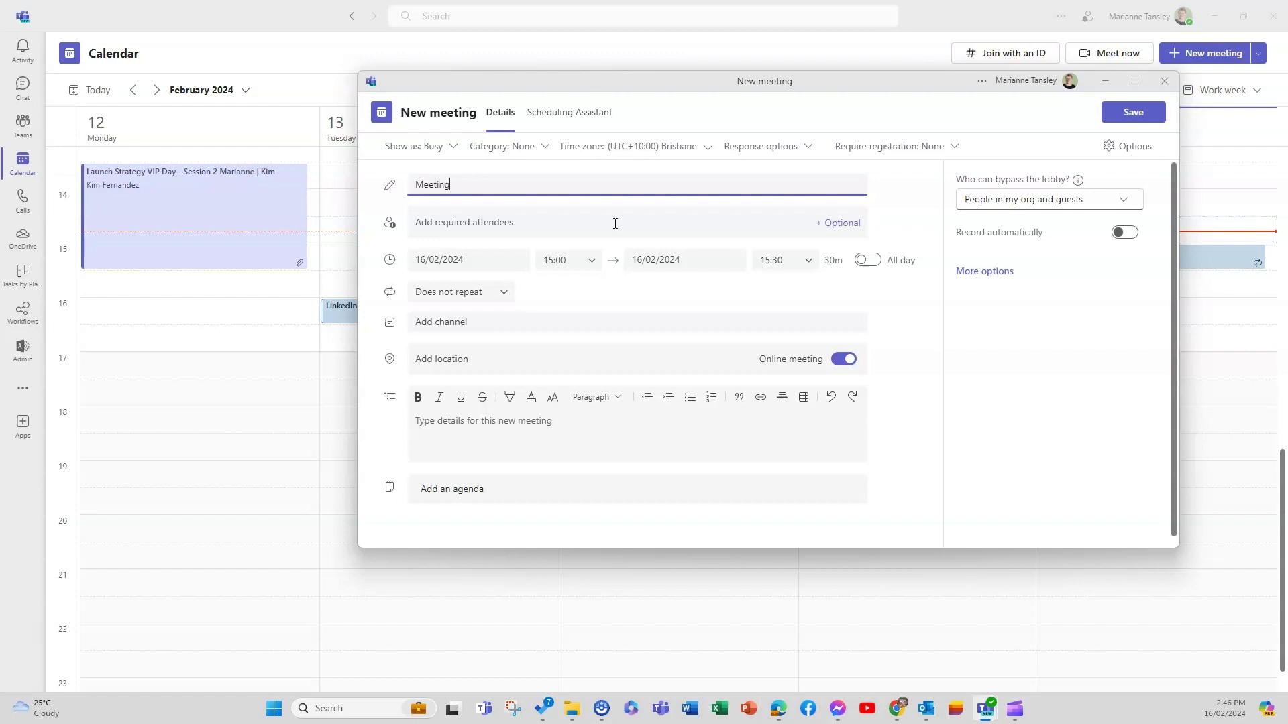
text(with Q&A)
click(594, 265)
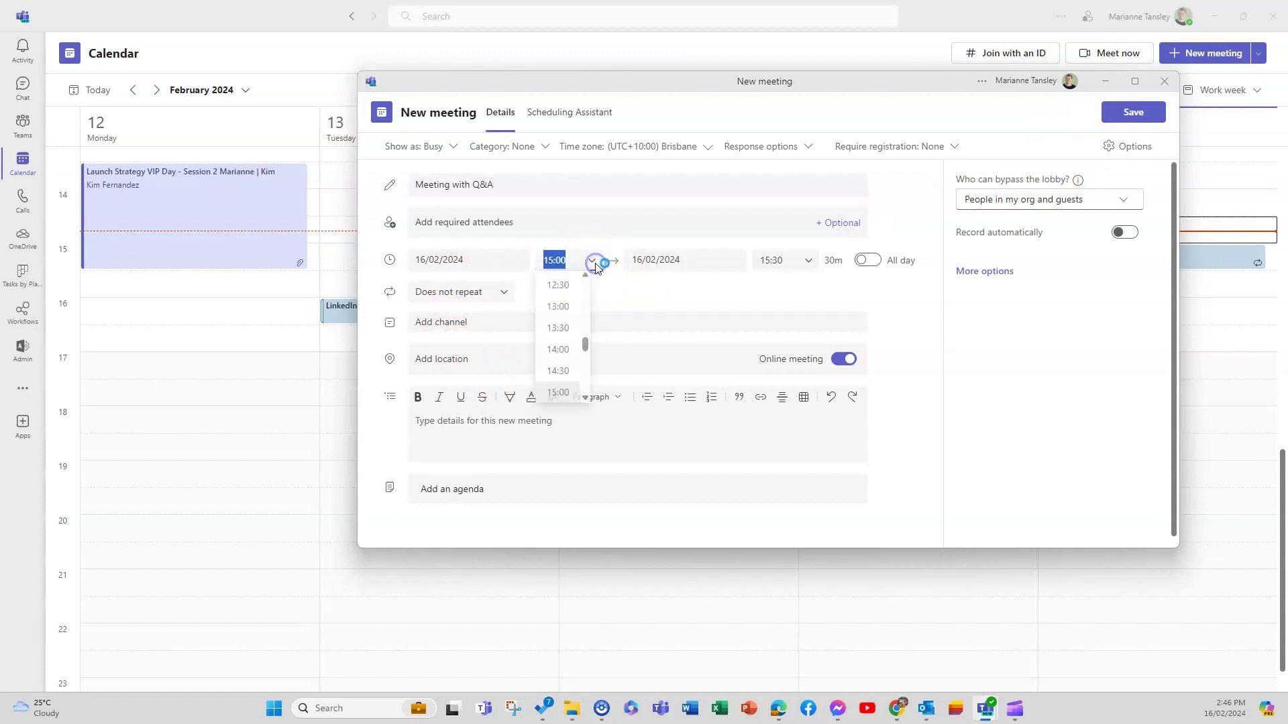
click(561, 383)
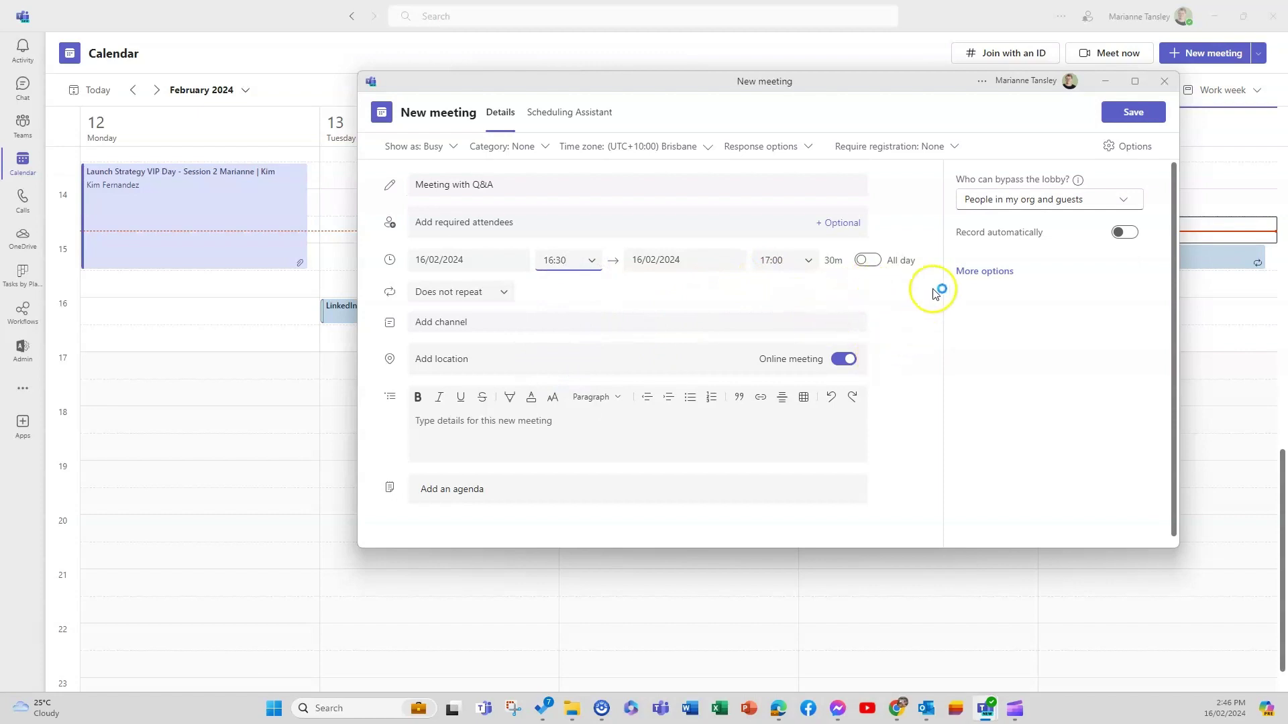
click(1130, 148)
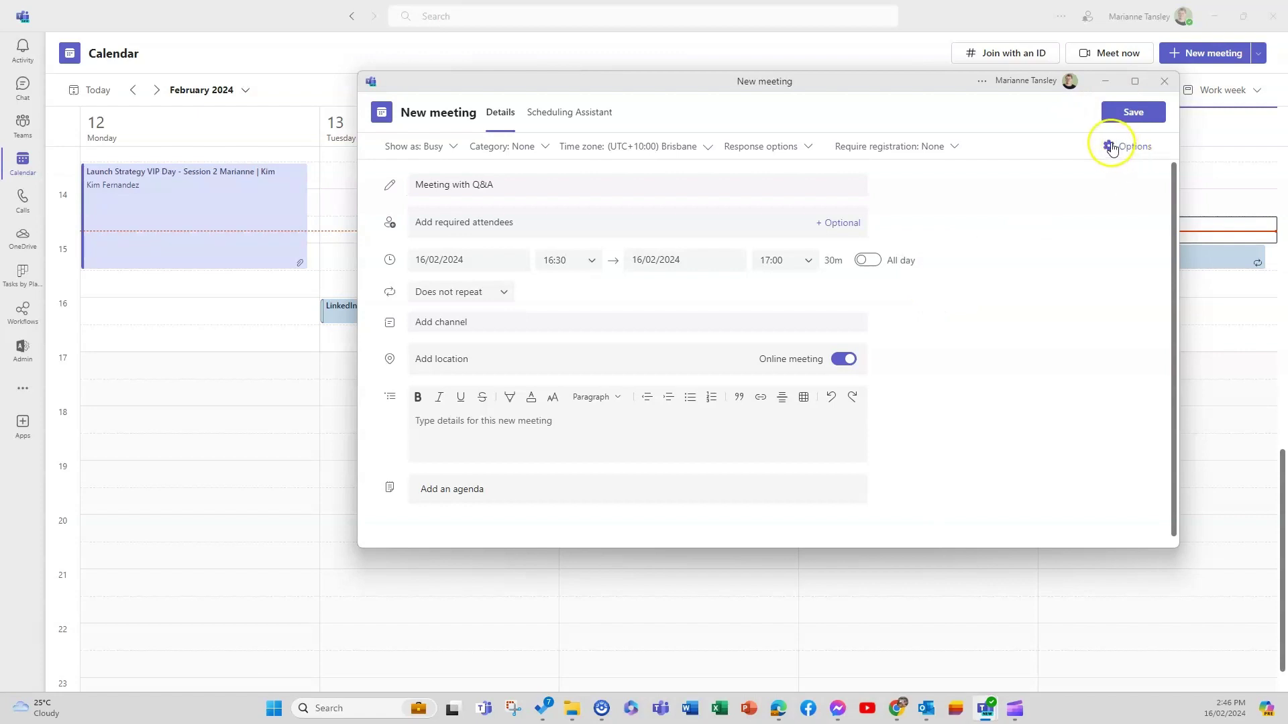
scroll(1108, 228, down, 1)
scroll(1108, 238, up, 1)
click(1128, 146)
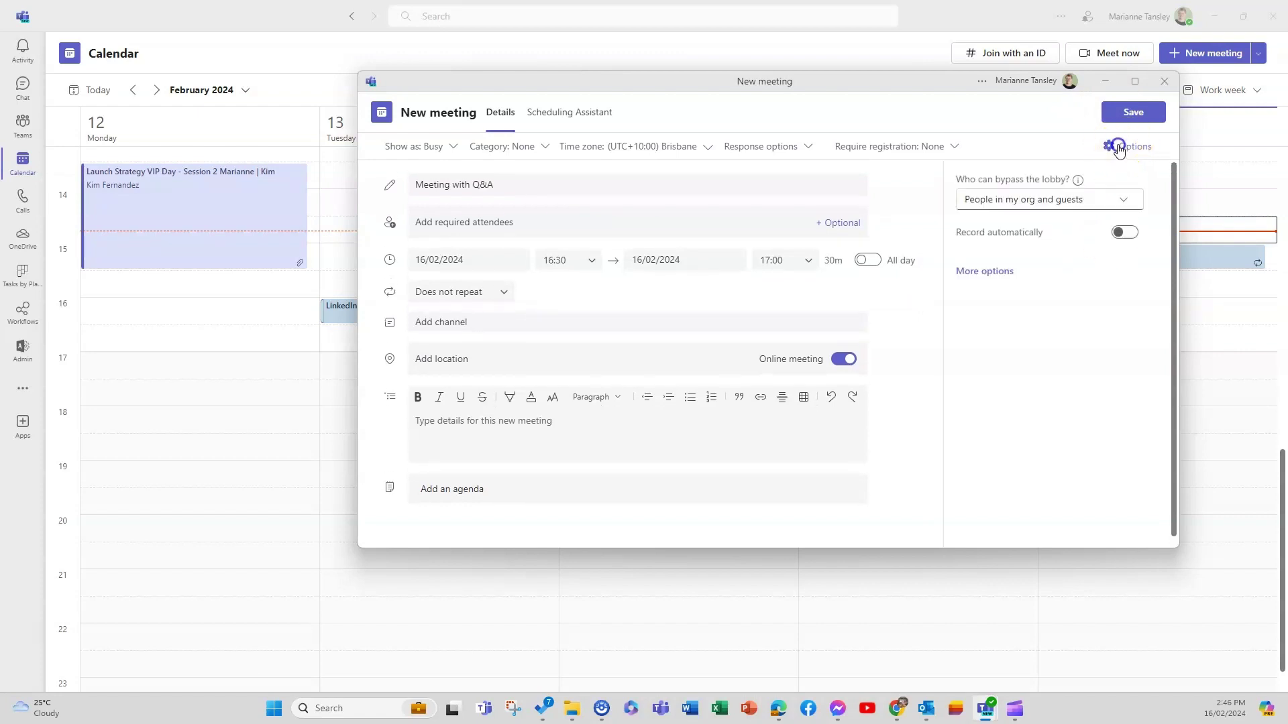
- Turn on Q&A in the new meeting's full meeting options
click(999, 274)
scroll(778, 335, down, 1)
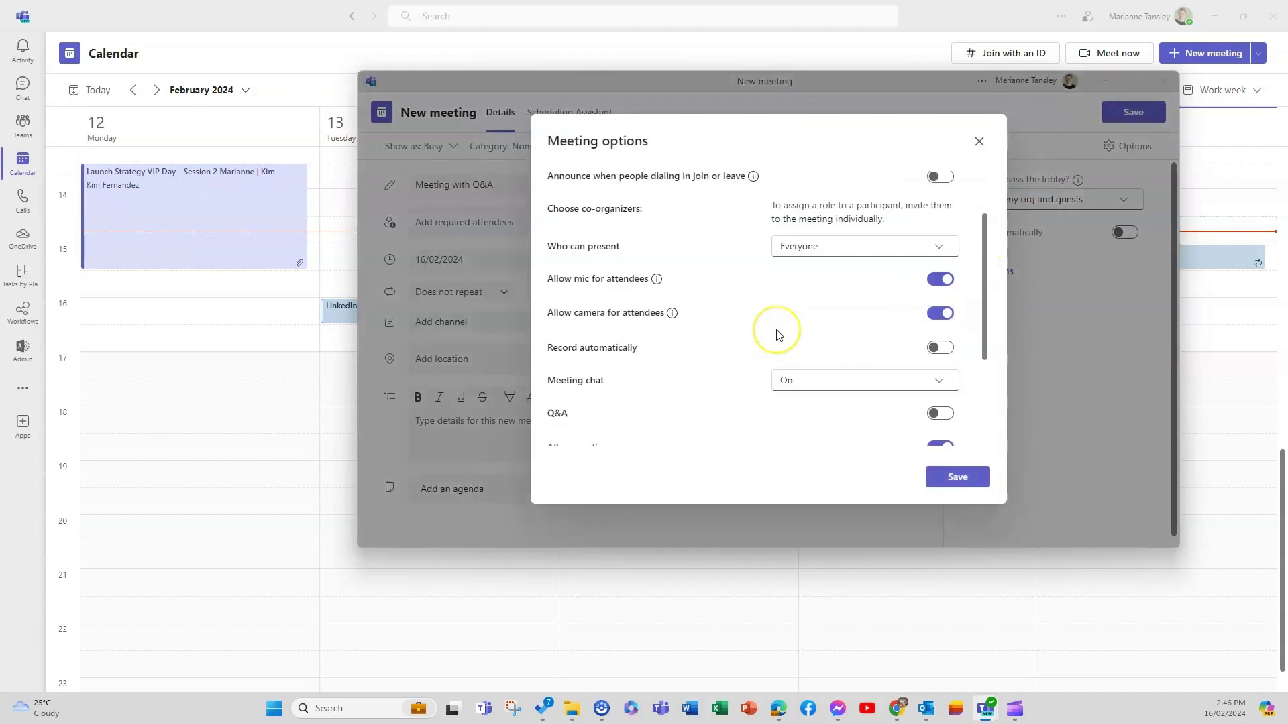
scroll(776, 335, down, 1)
scroll(756, 371, up, 3)
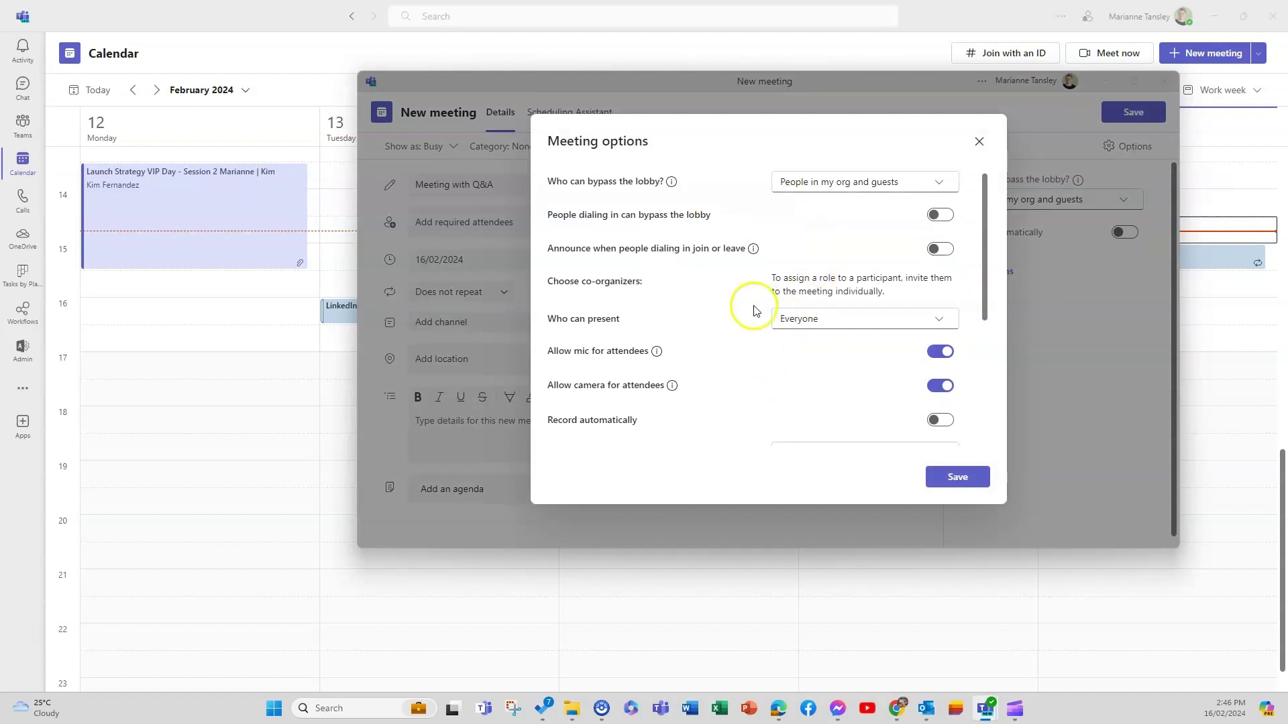
scroll(612, 377, down, 1)
scroll(612, 378, down, 1)
click(829, 373)
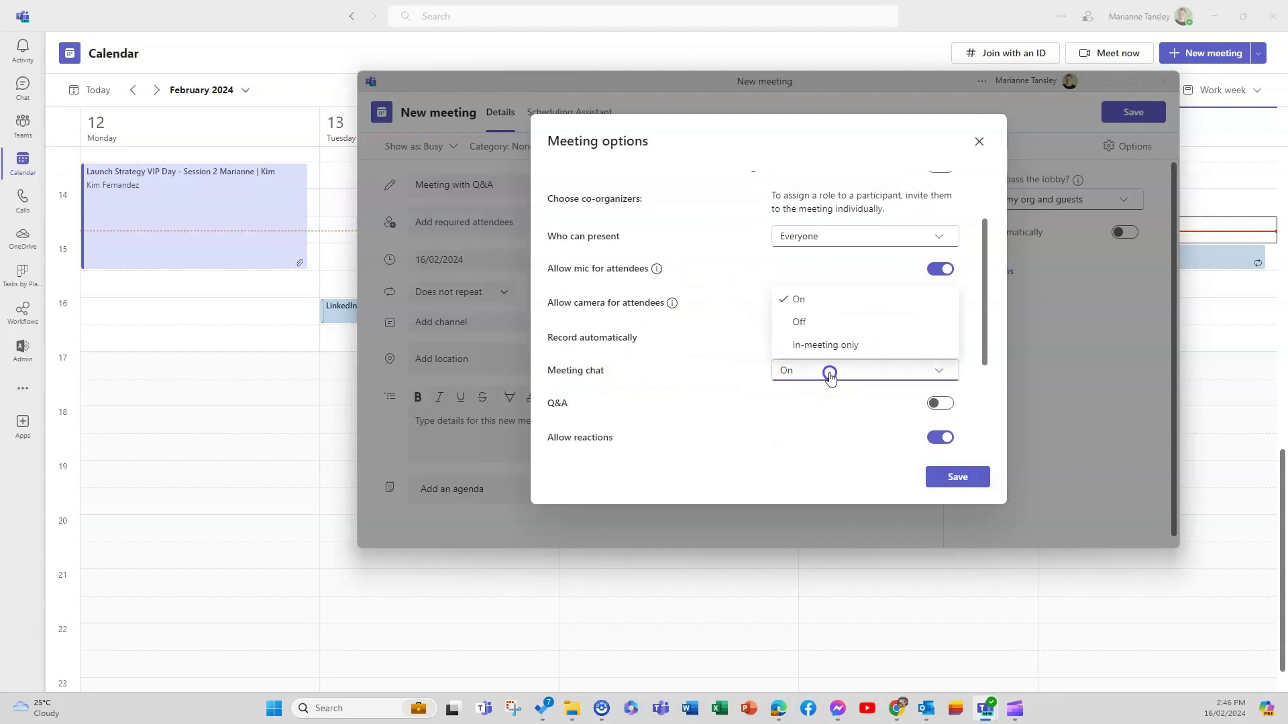
click(830, 374)
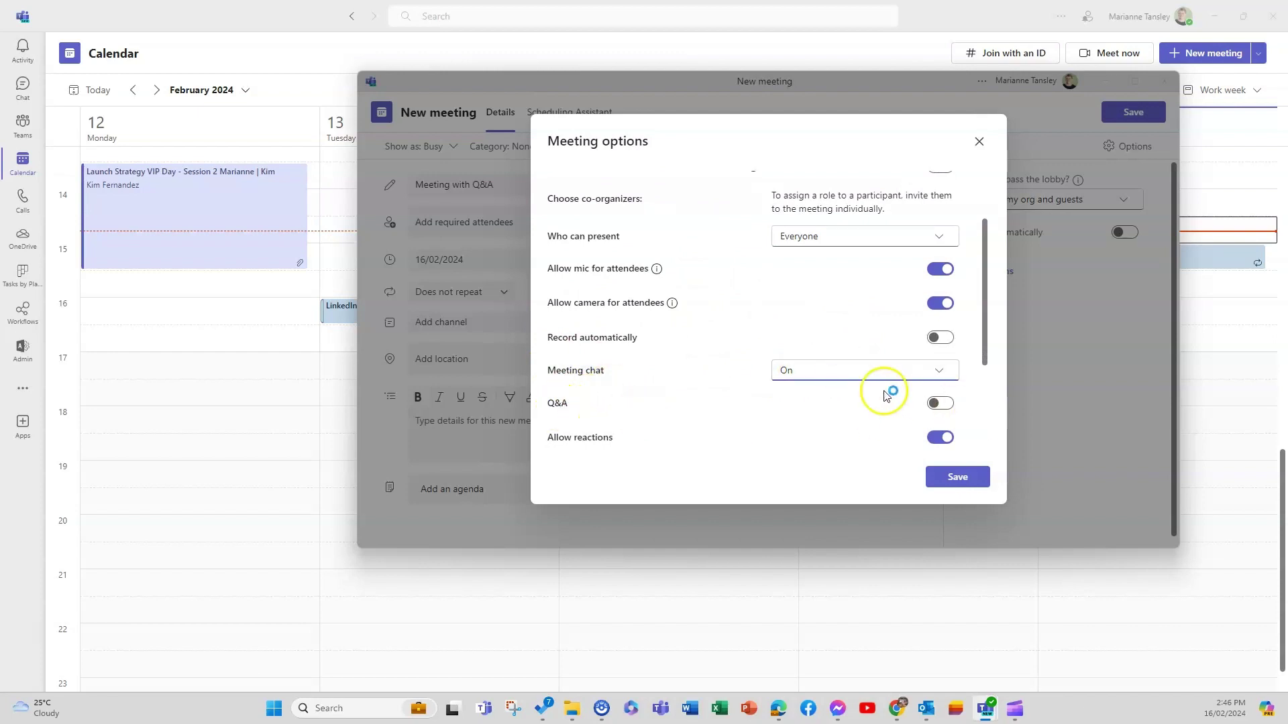
click(939, 405)
- Keep Meeting chat set to On and save both the meeting options and the new meeting
click(792, 371)
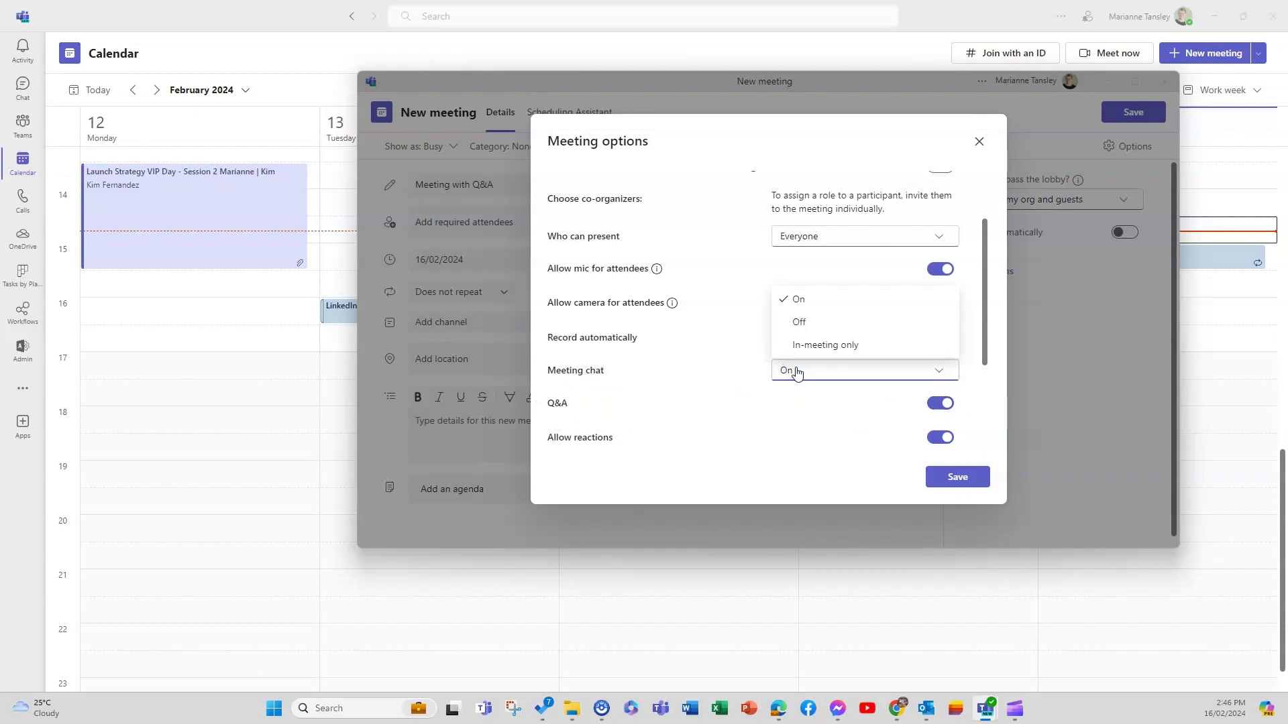
click(799, 324)
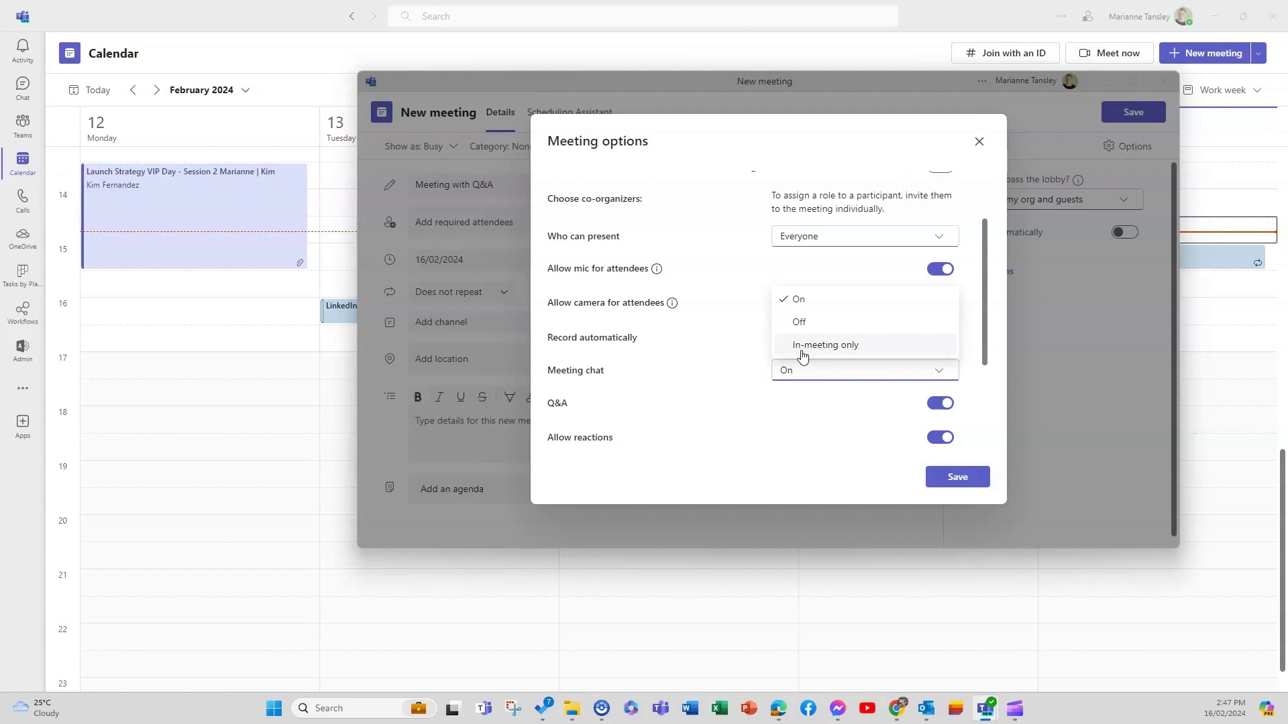
click(778, 401)
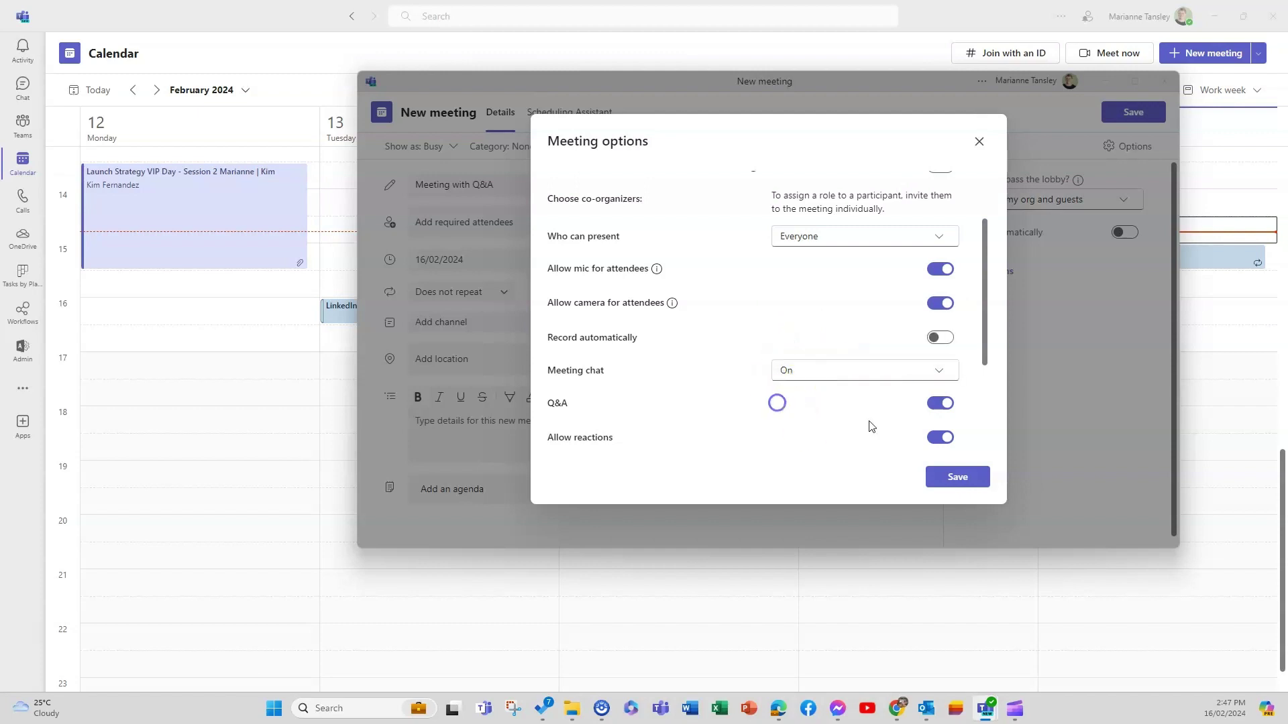
click(958, 477)
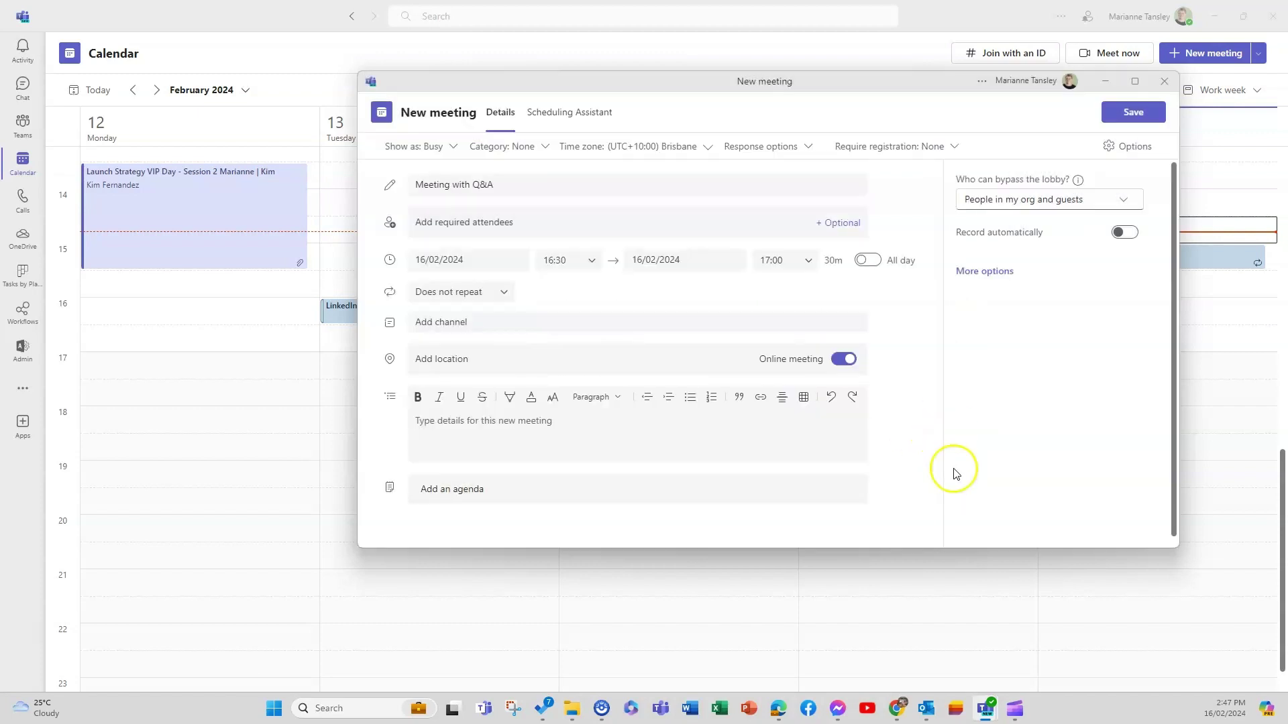
click(1130, 114)
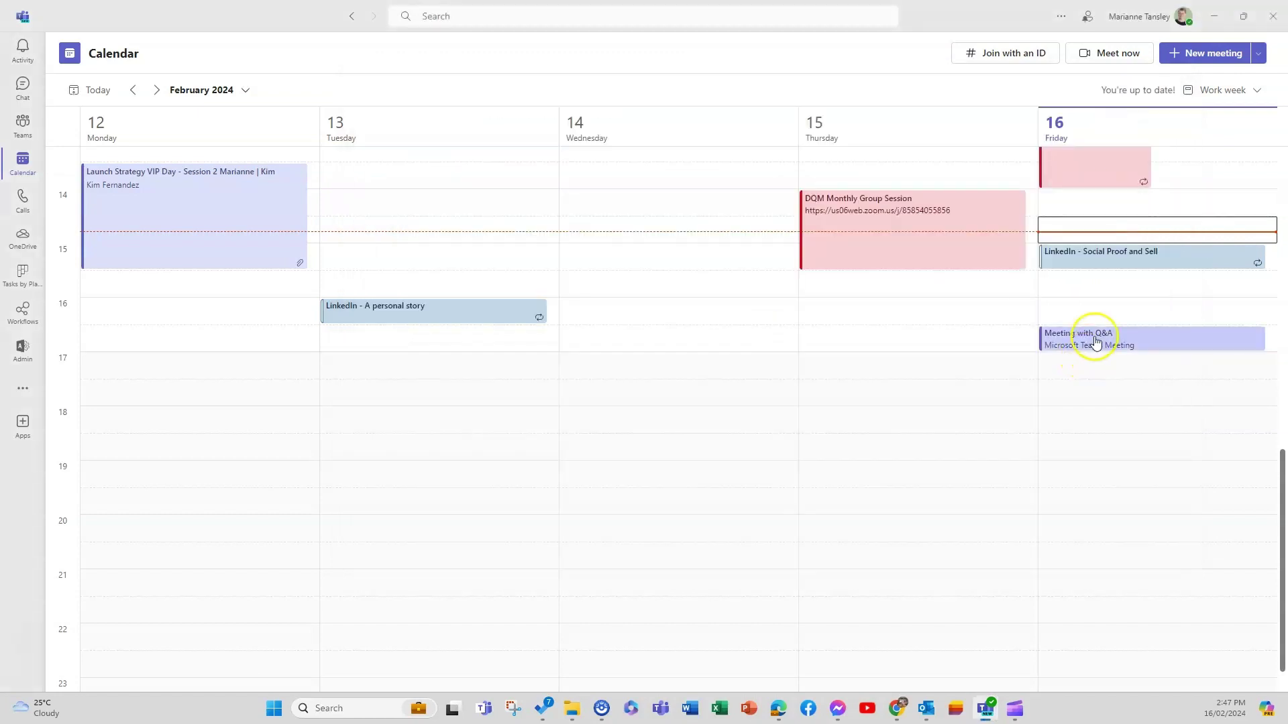
click(1094, 340)
click(1095, 340)
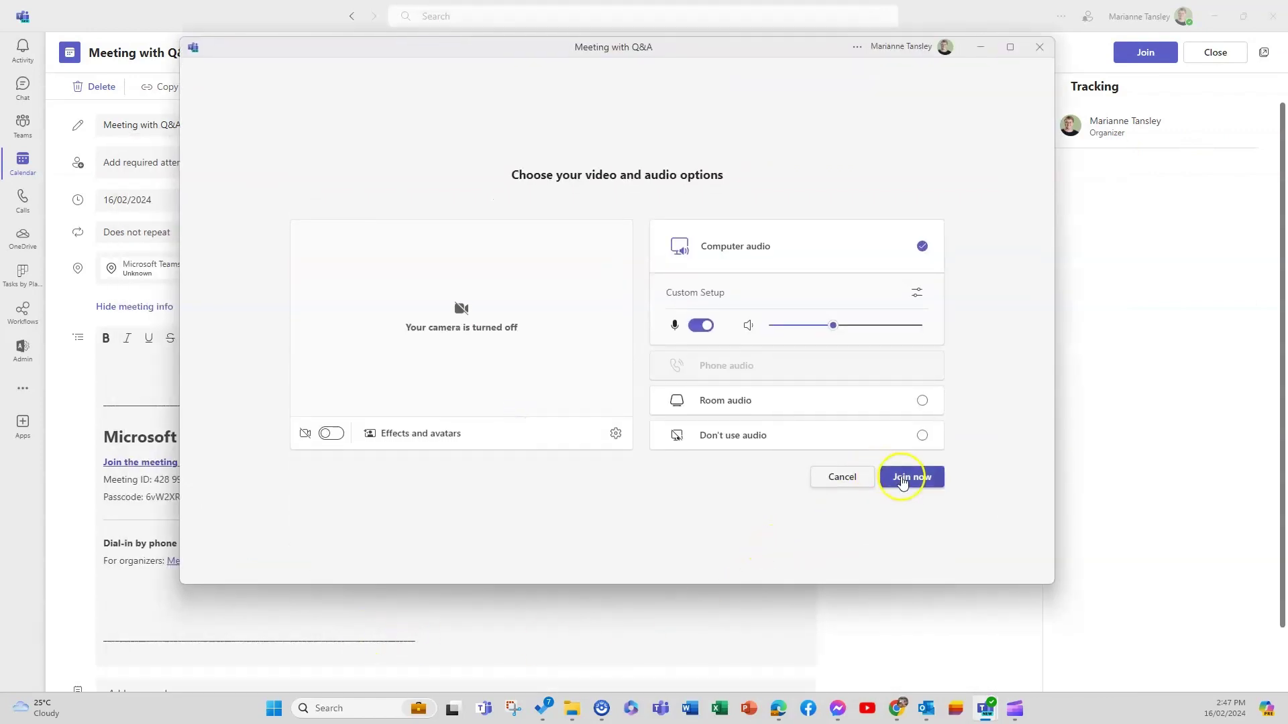
click(901, 477)
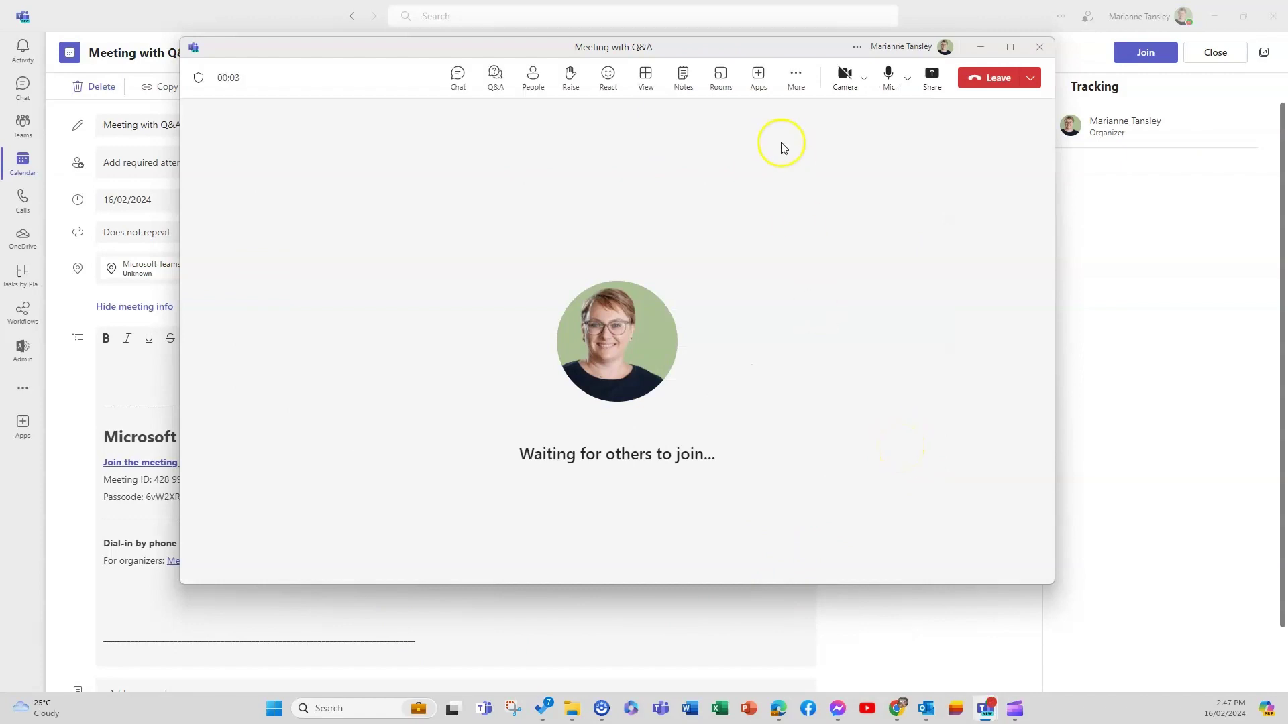
click(795, 79)
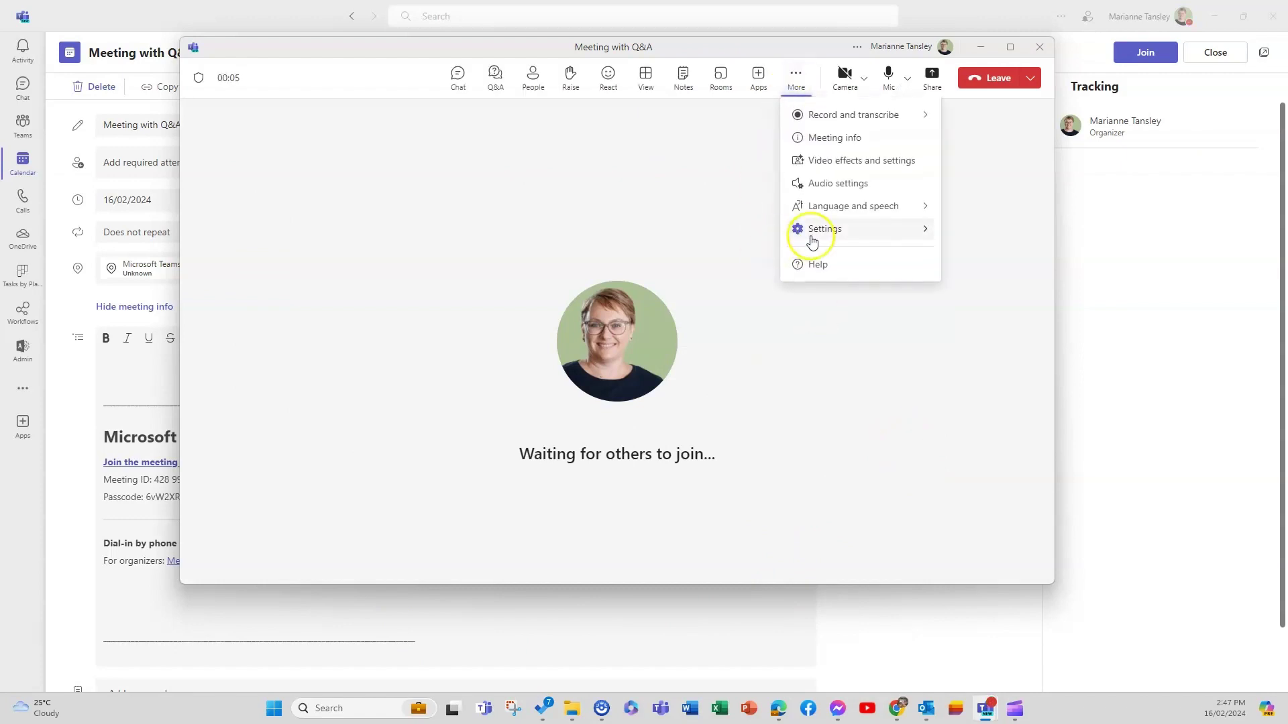
click(678, 200)
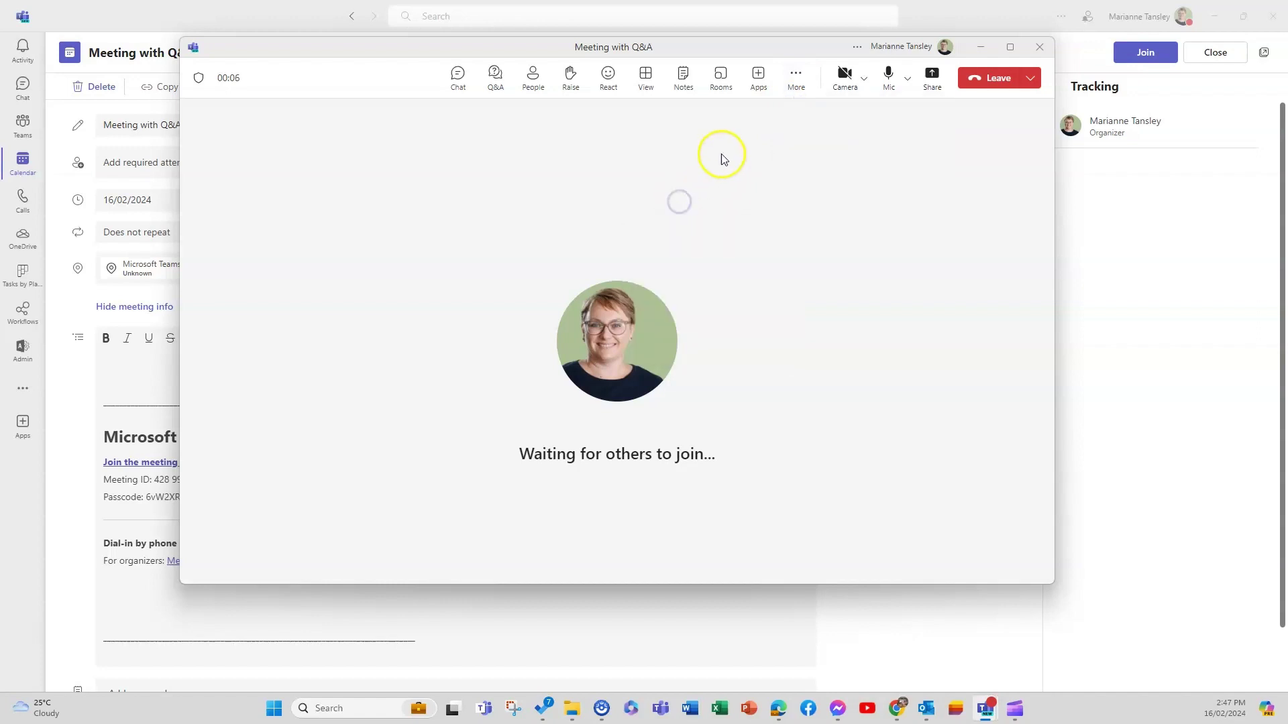
click(760, 79)
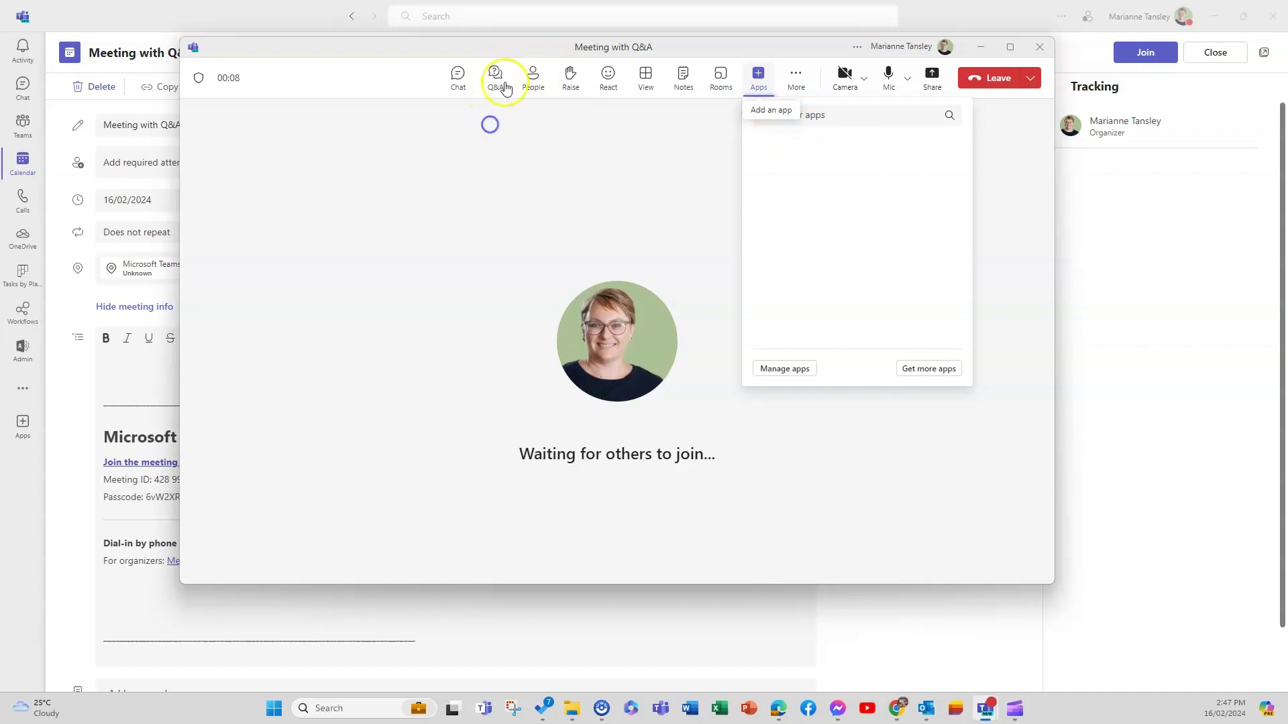
click(609, 187)
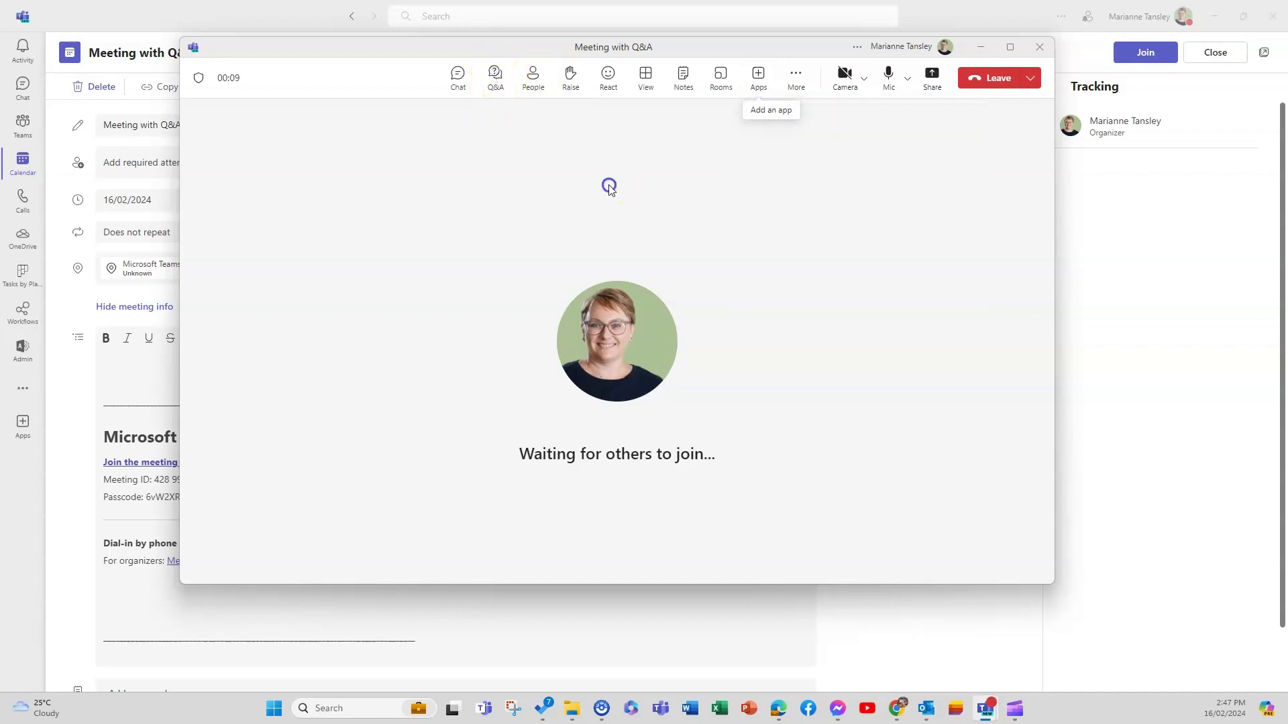
- View the Q&A of the running meeting and switch to its meeting chat for comparison
click(496, 80)
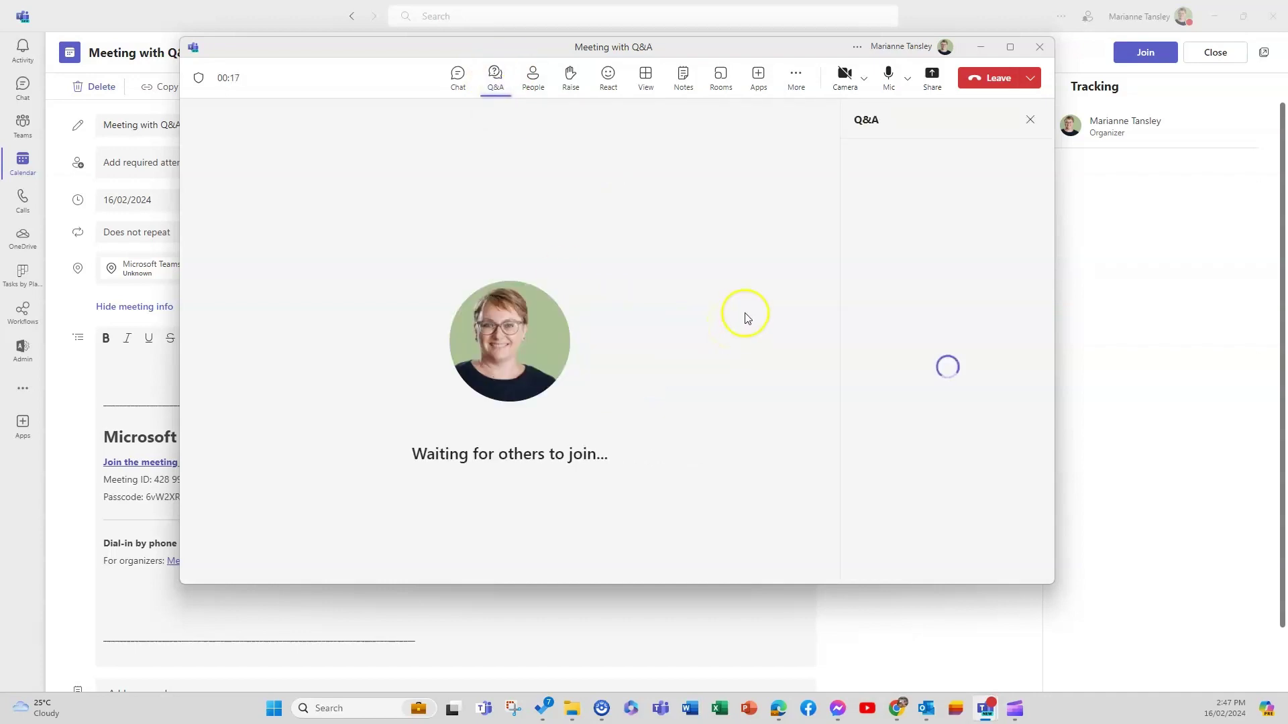
click(456, 74)
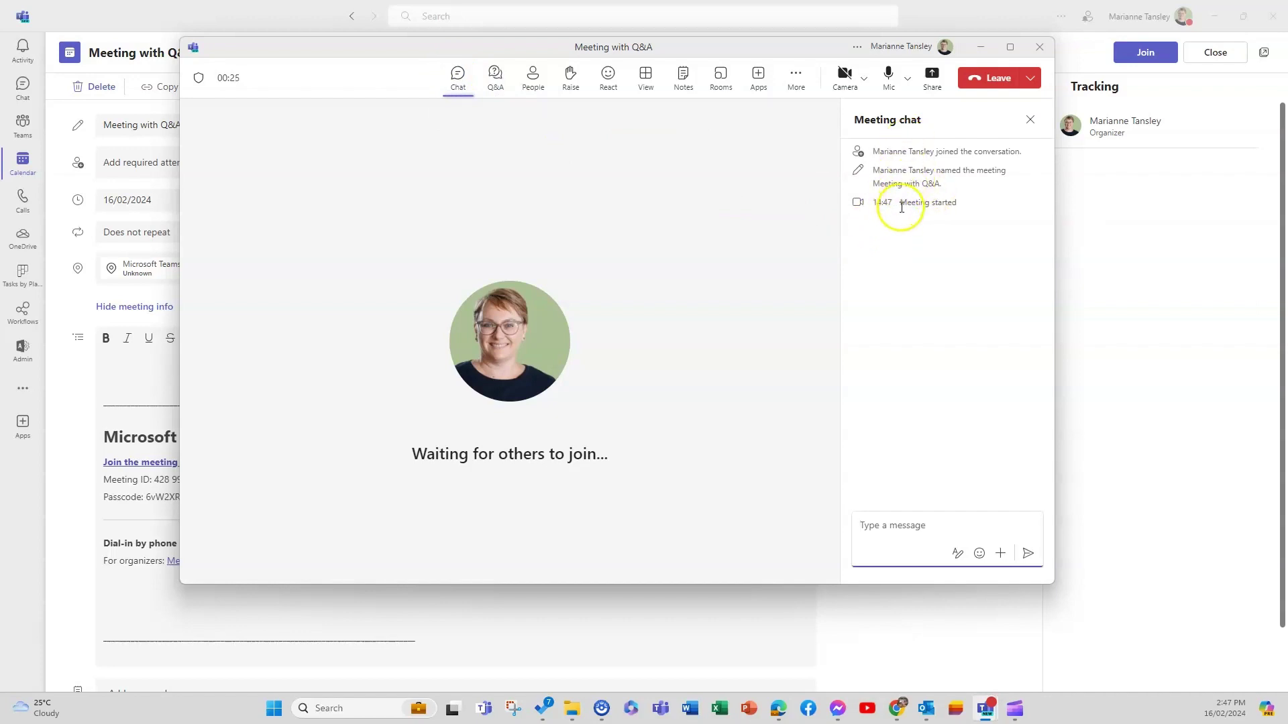
- Return to the meeting's Q&A, check the available post types, and turn on Anonymous posts in the Q&A settings
click(495, 82)
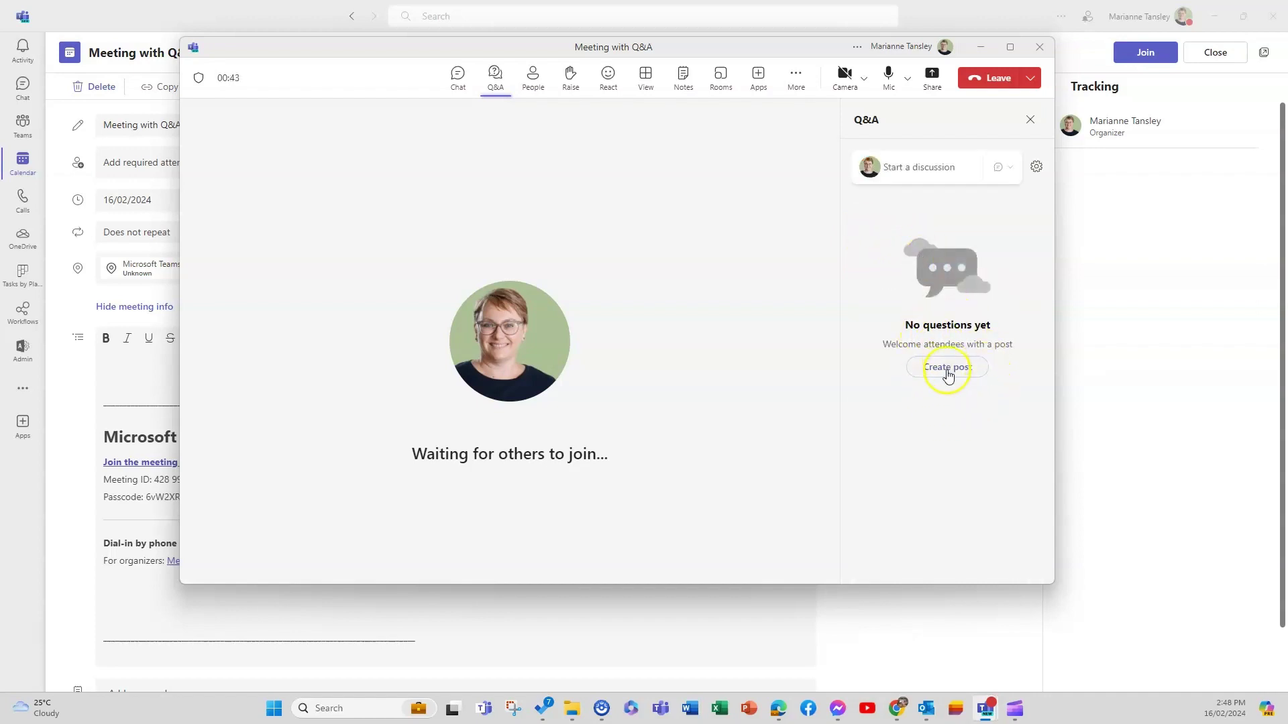
click(1003, 167)
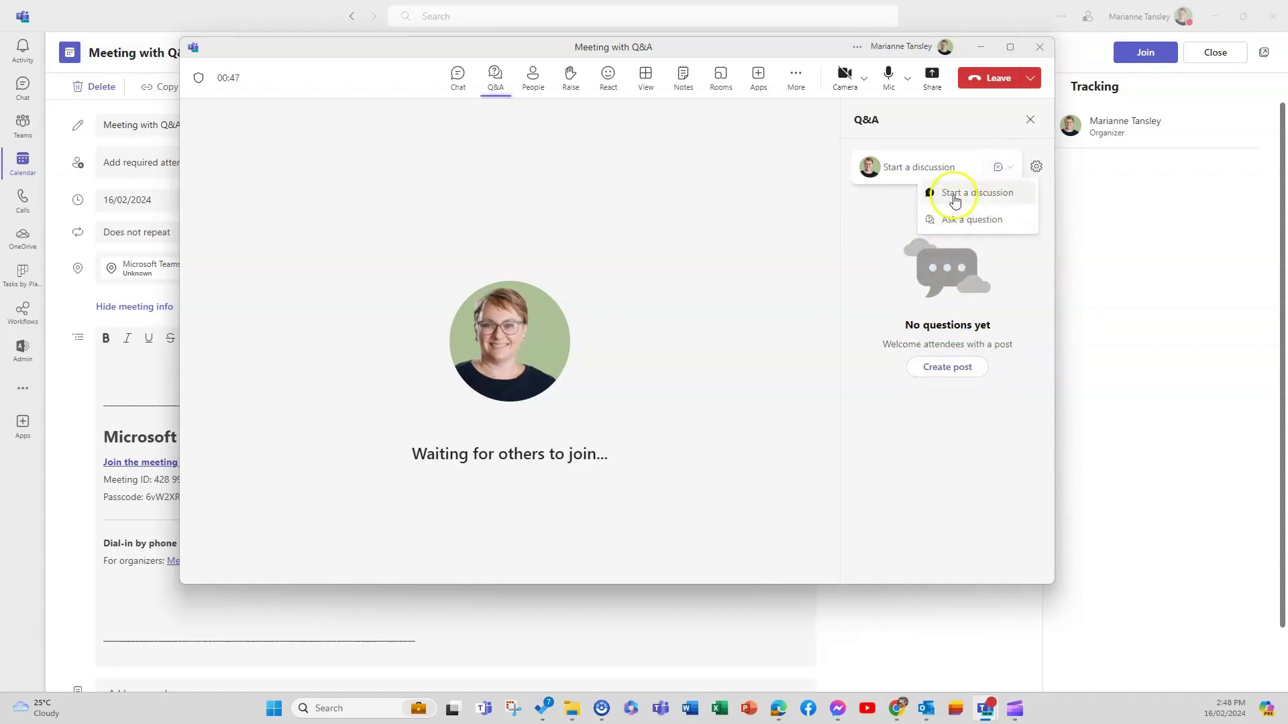
click(1037, 167)
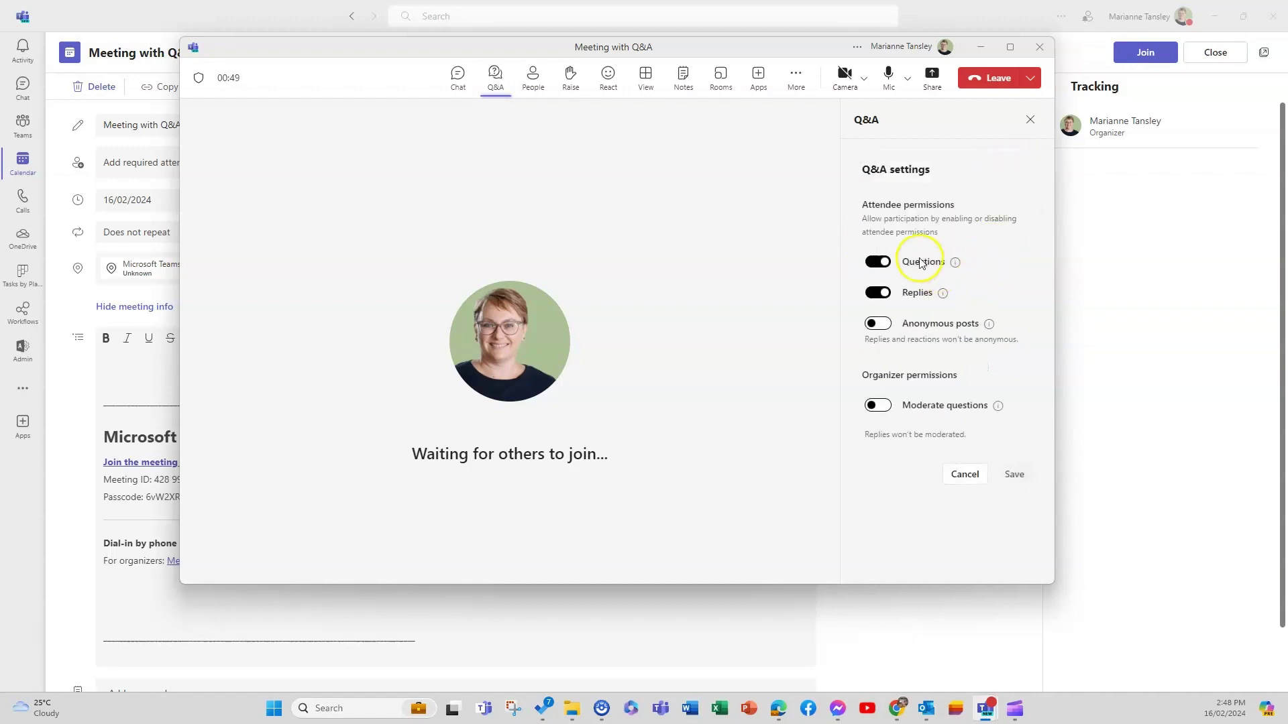
click(872, 325)
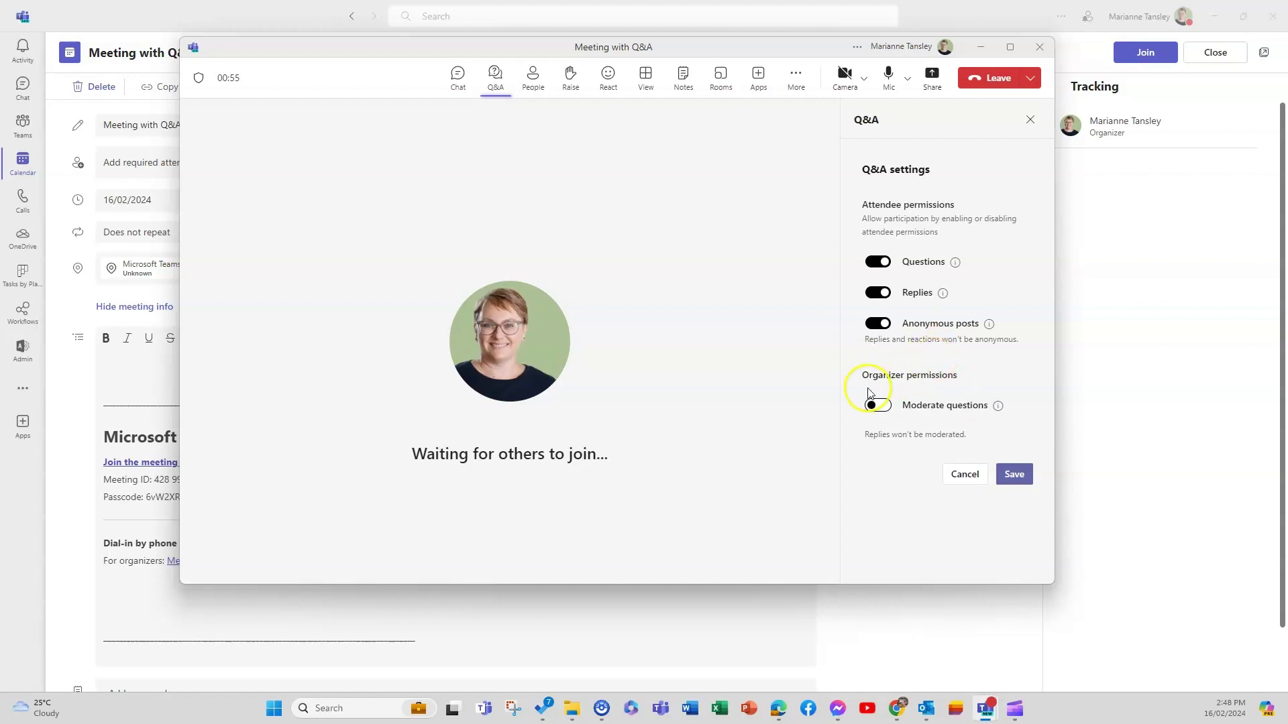
click(885, 324)
mouse_move(988, 326)
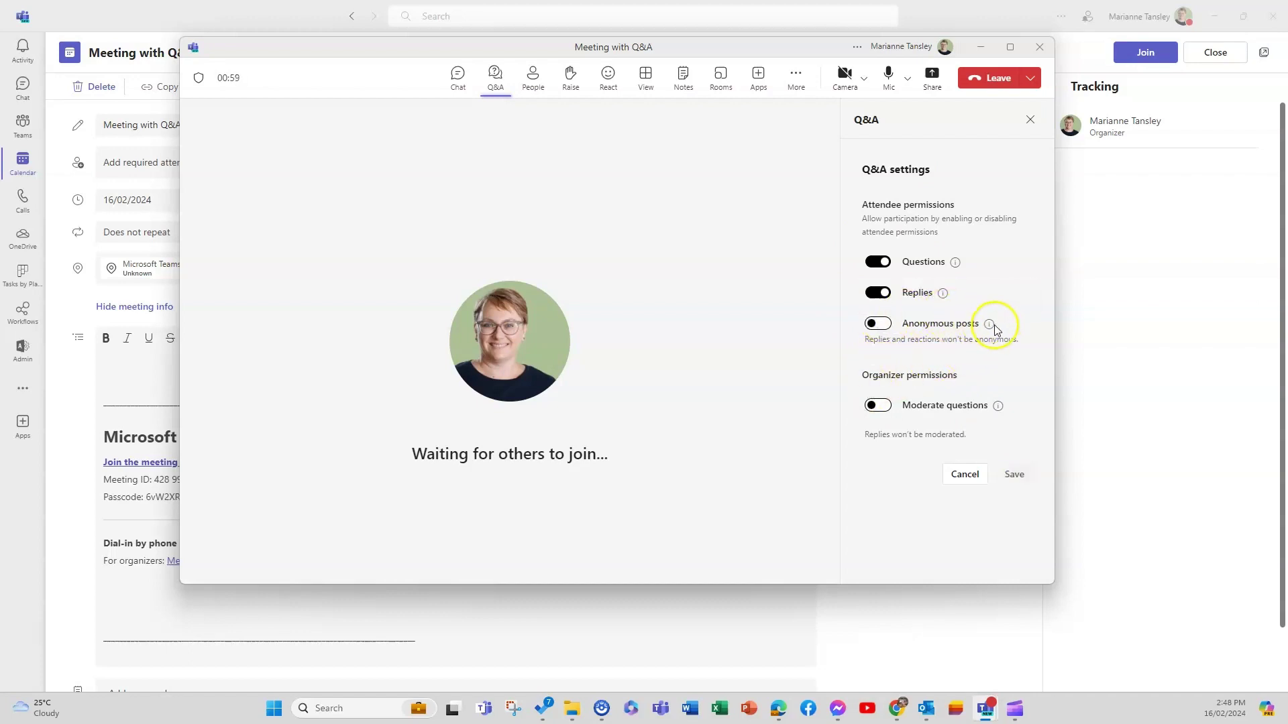
click(872, 324)
click(881, 326)
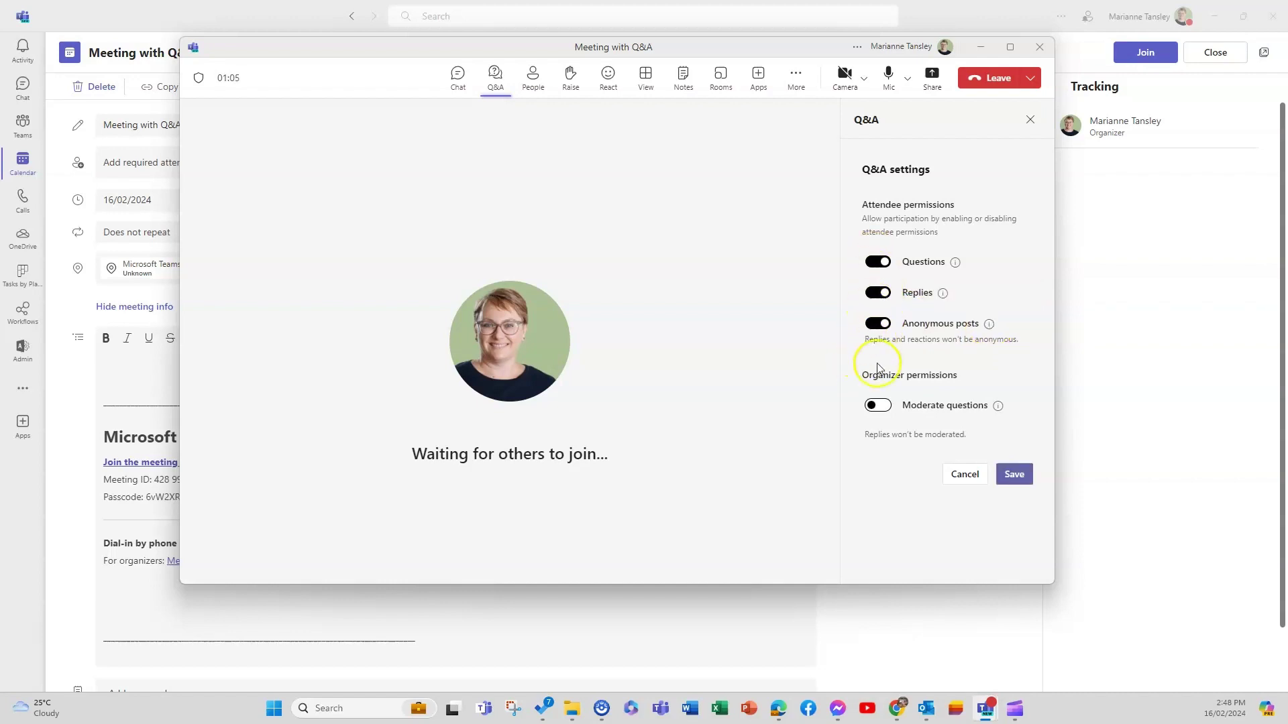
- Try the Moderate questions setting, turn it back off, and save the Q&A settings
mouse_move(998, 405)
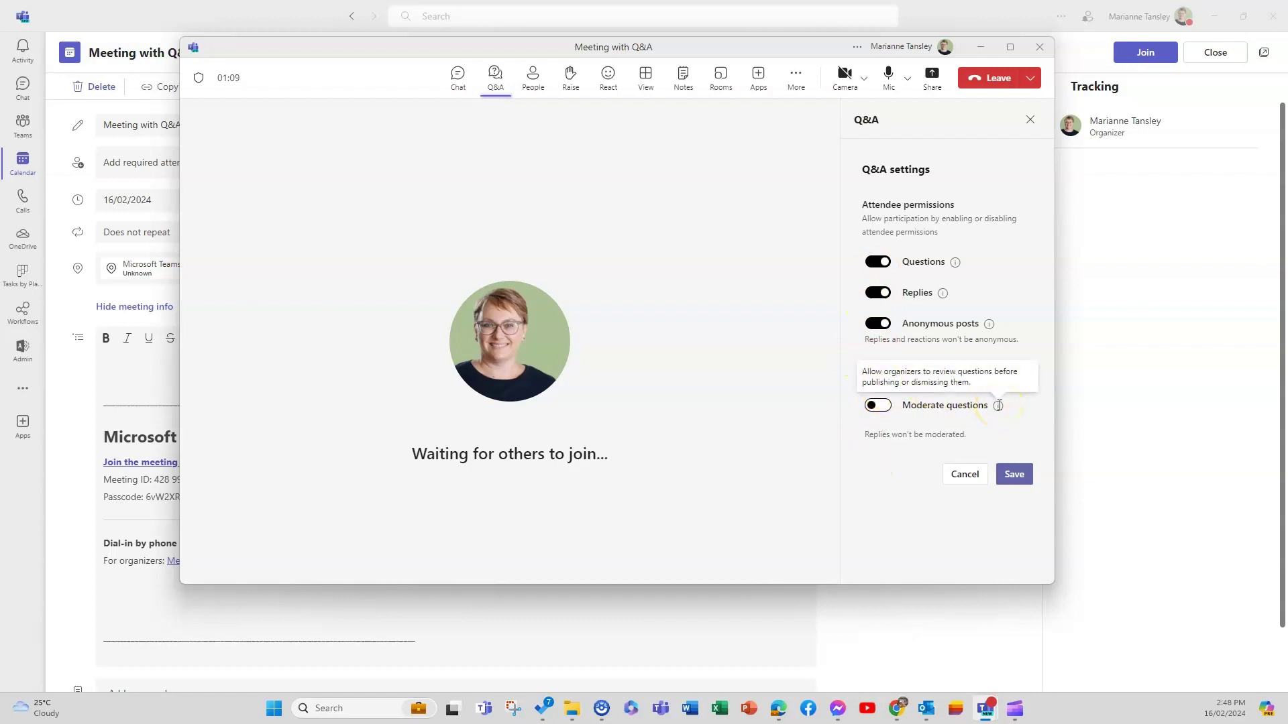
click(872, 407)
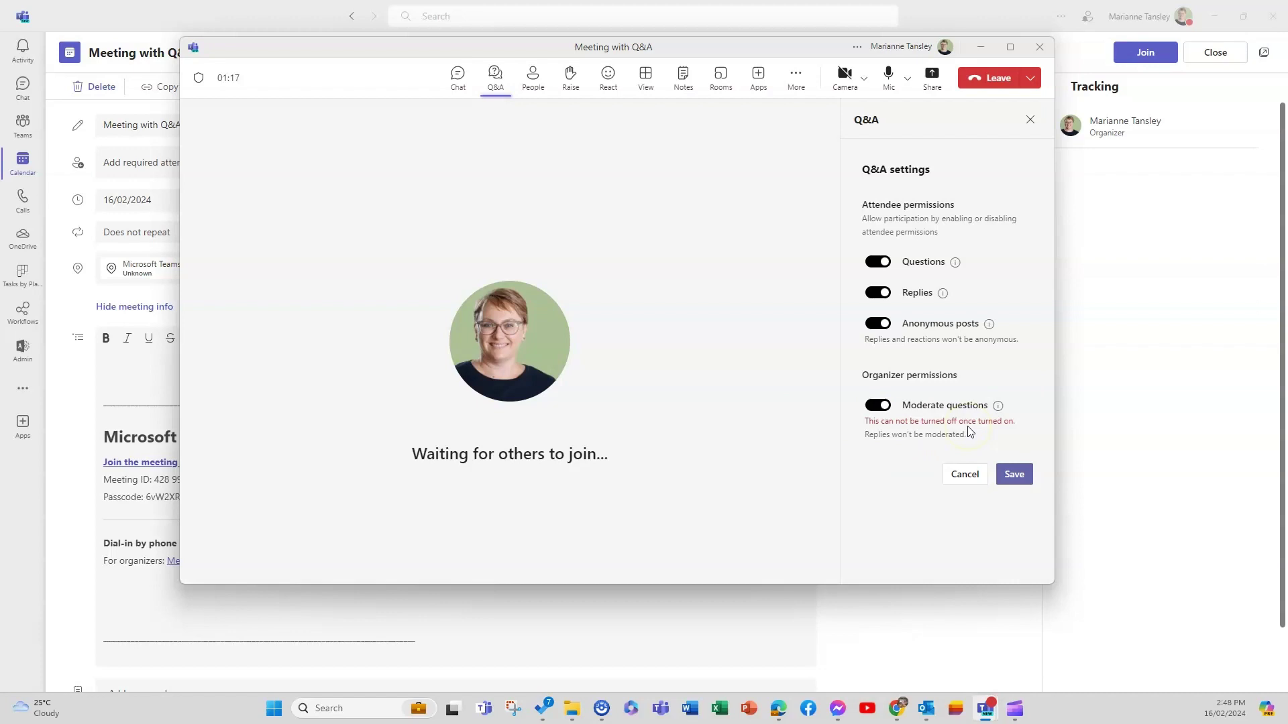
click(883, 407)
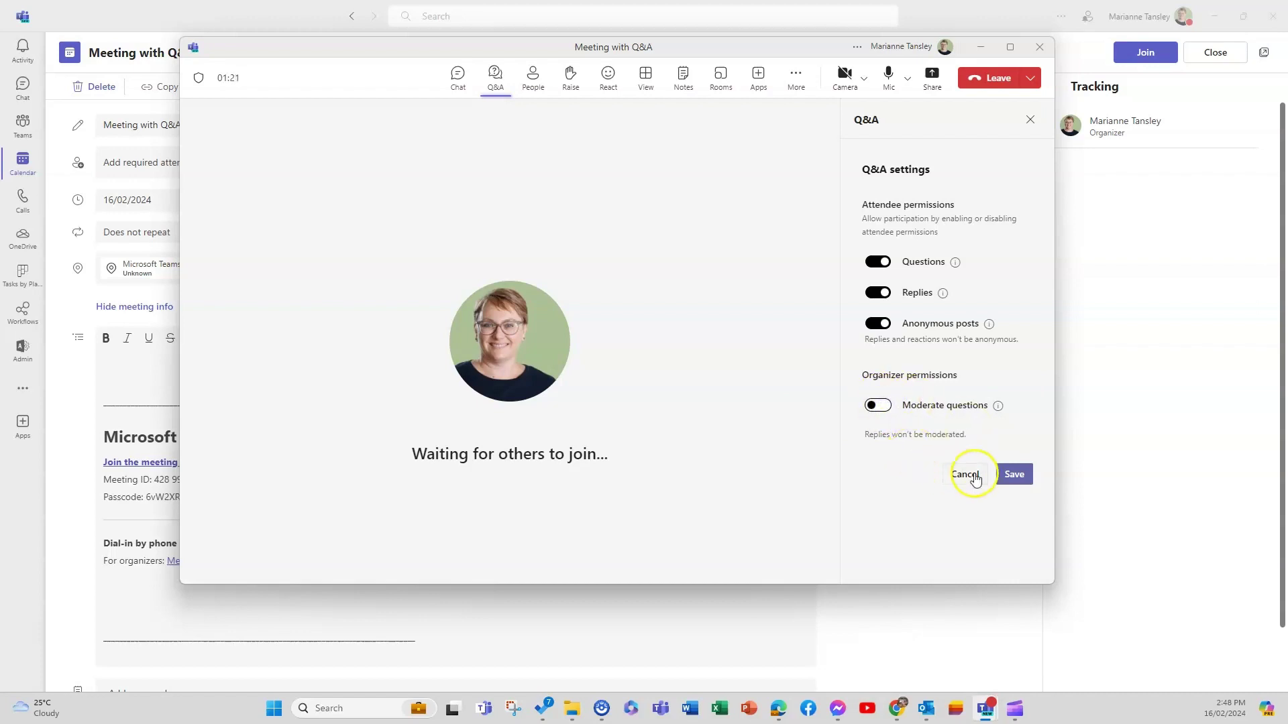
click(1013, 475)
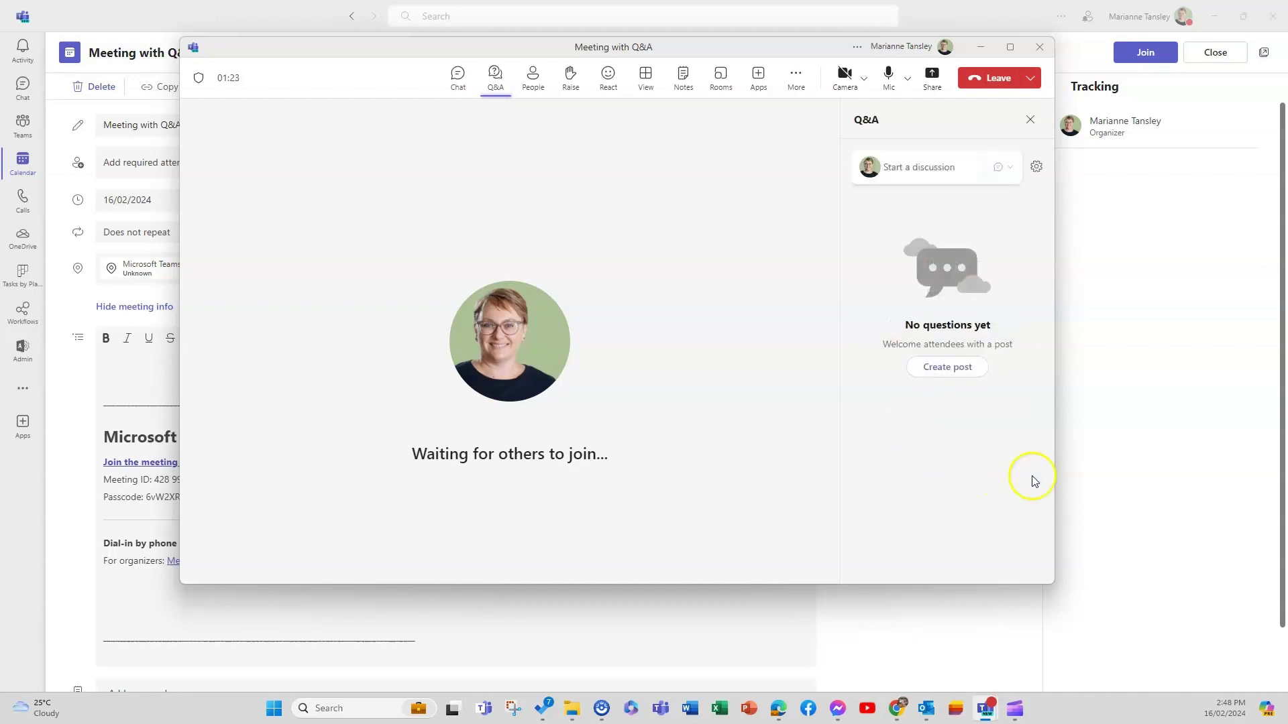
- Draft the discussion "This is the Q&A section - please add a new post with any questions you might have for me to cover in our time together!"
click(1000, 167)
click(979, 193)
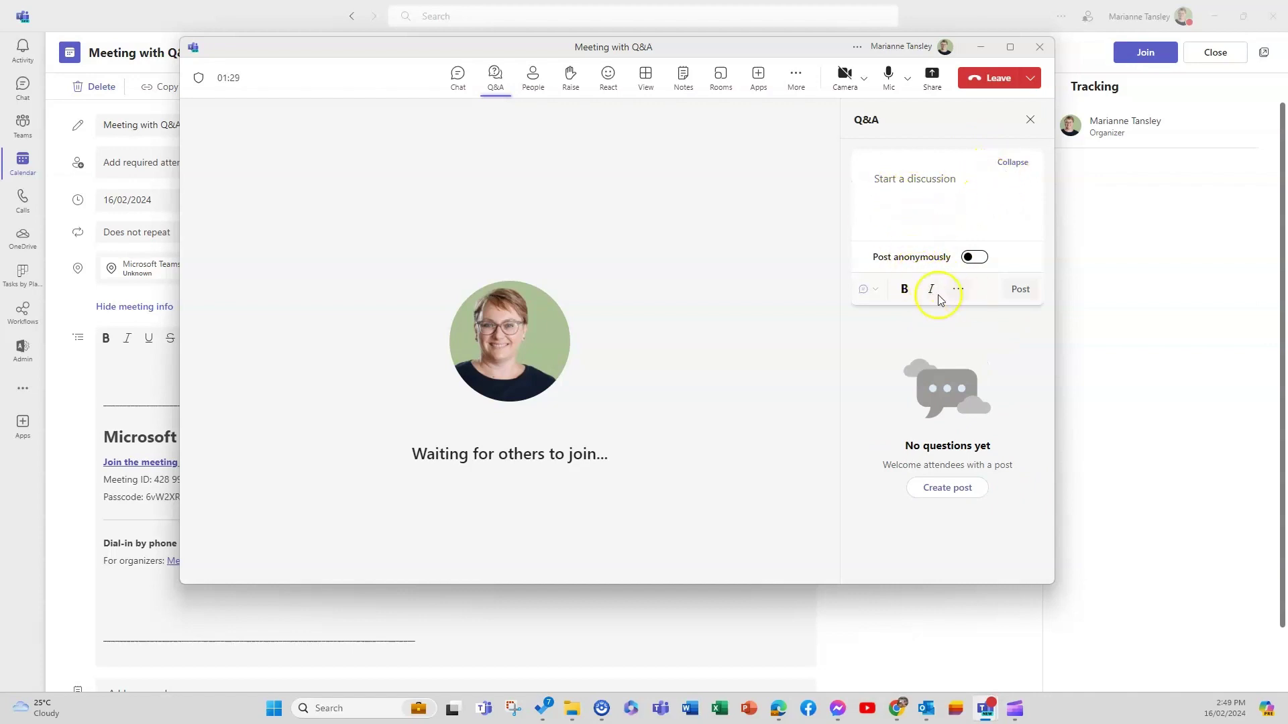
click(864, 289)
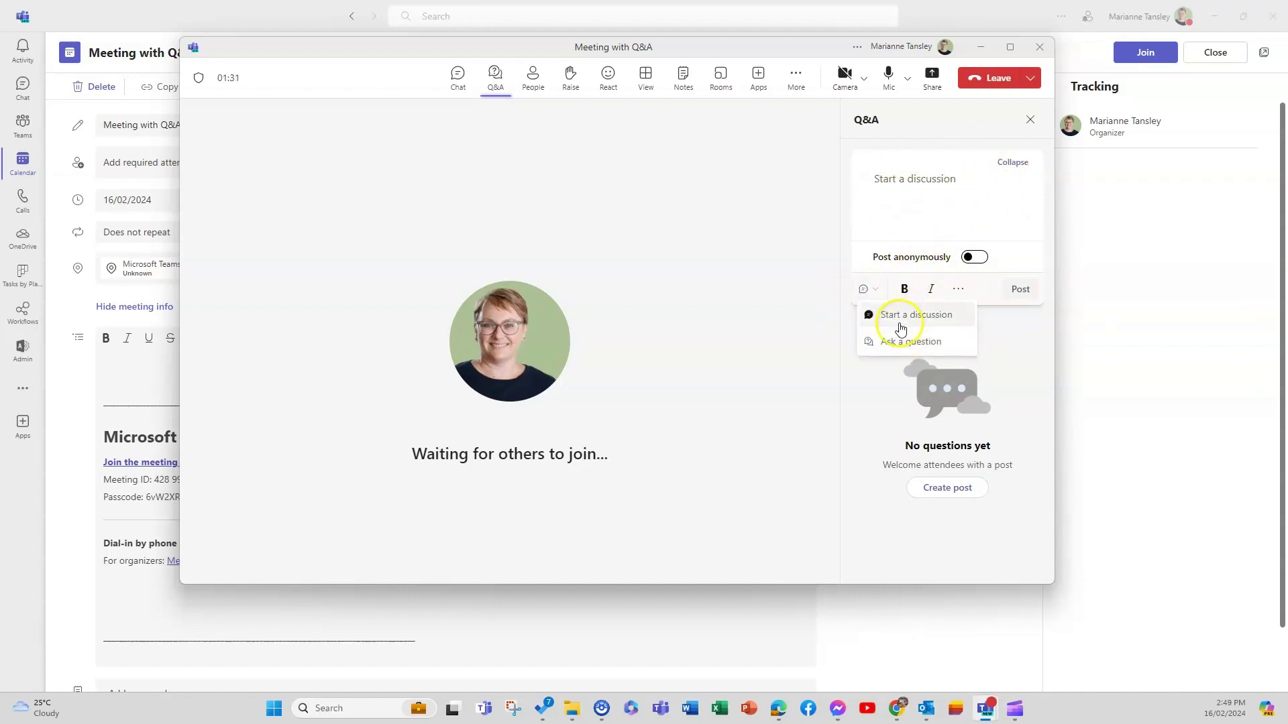
click(963, 289)
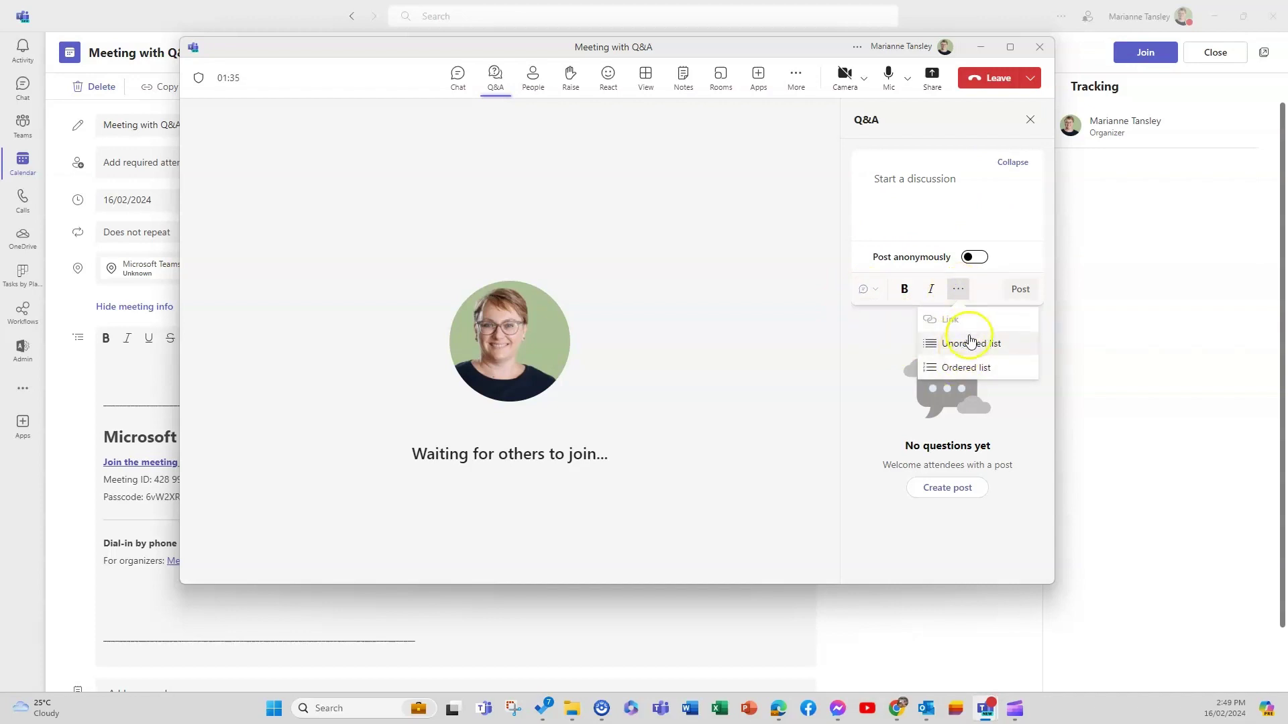
click(896, 181)
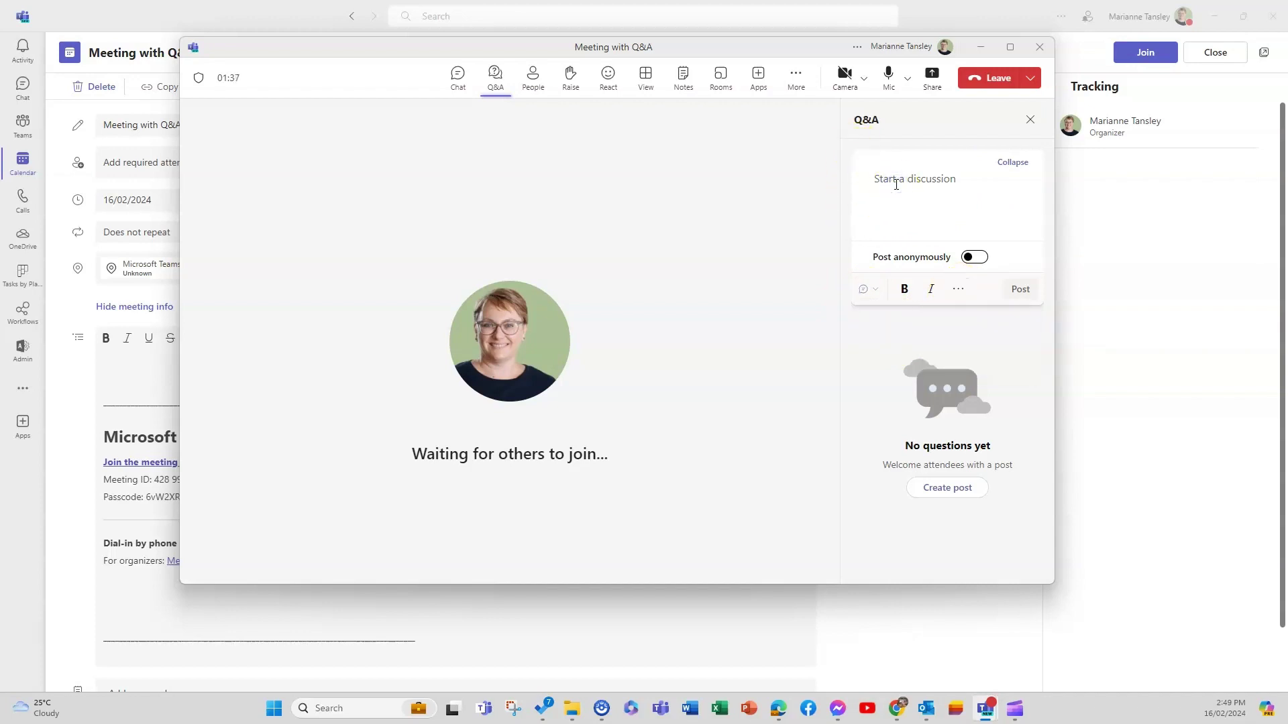
text(This is the Q&A section - please add a new post)
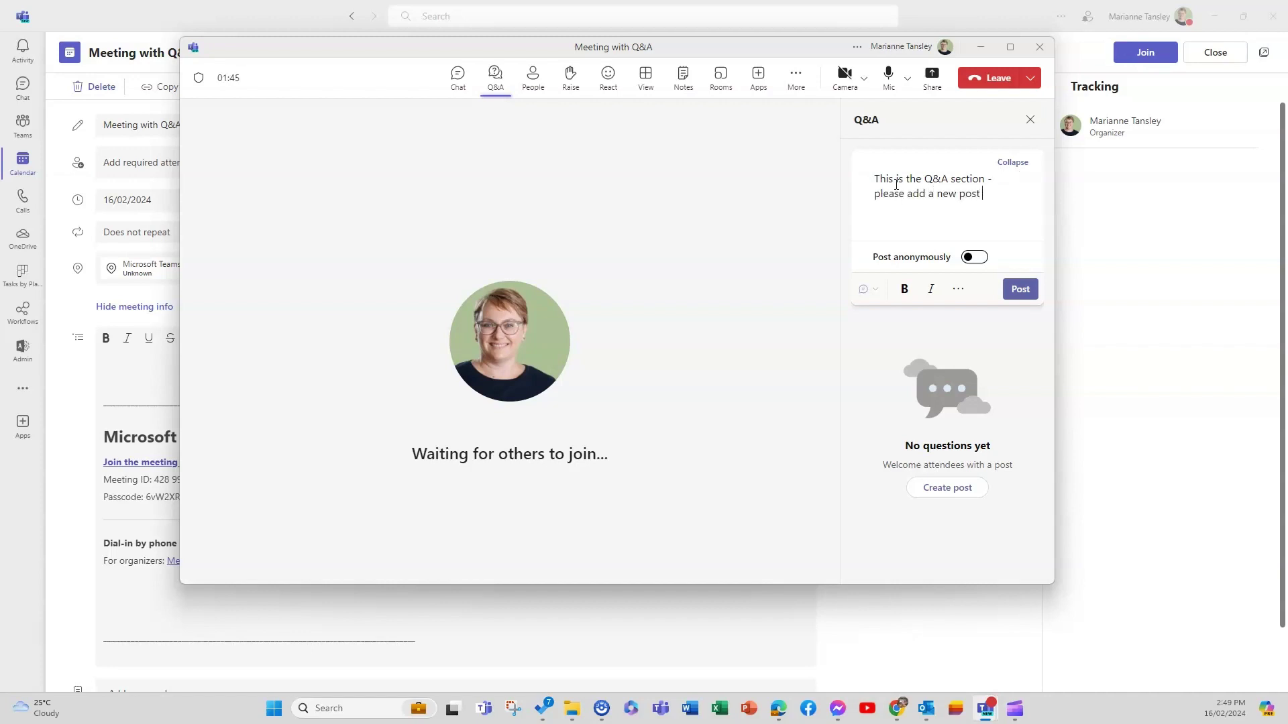
text( with any questions you might have for me to cover in our t)
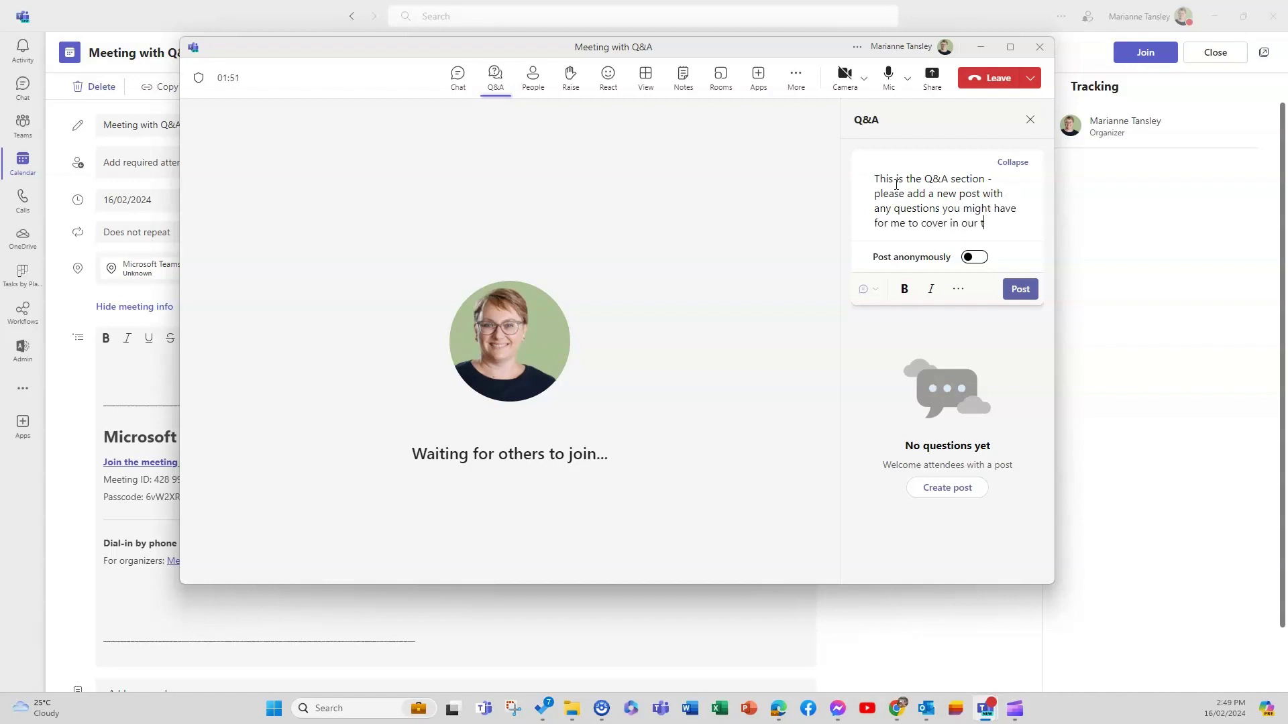
text(ime together!)
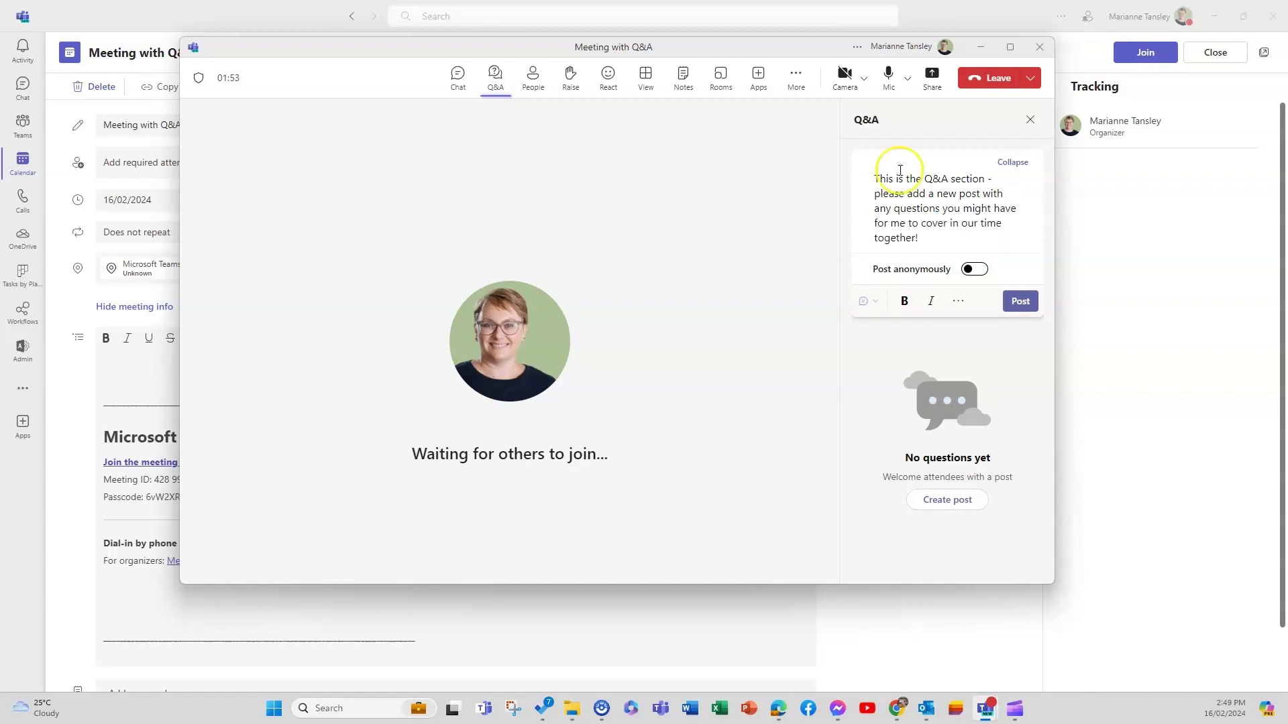
- Make "Q&A section" bold in the drafted discussion and post it anonymously
click(973, 269)
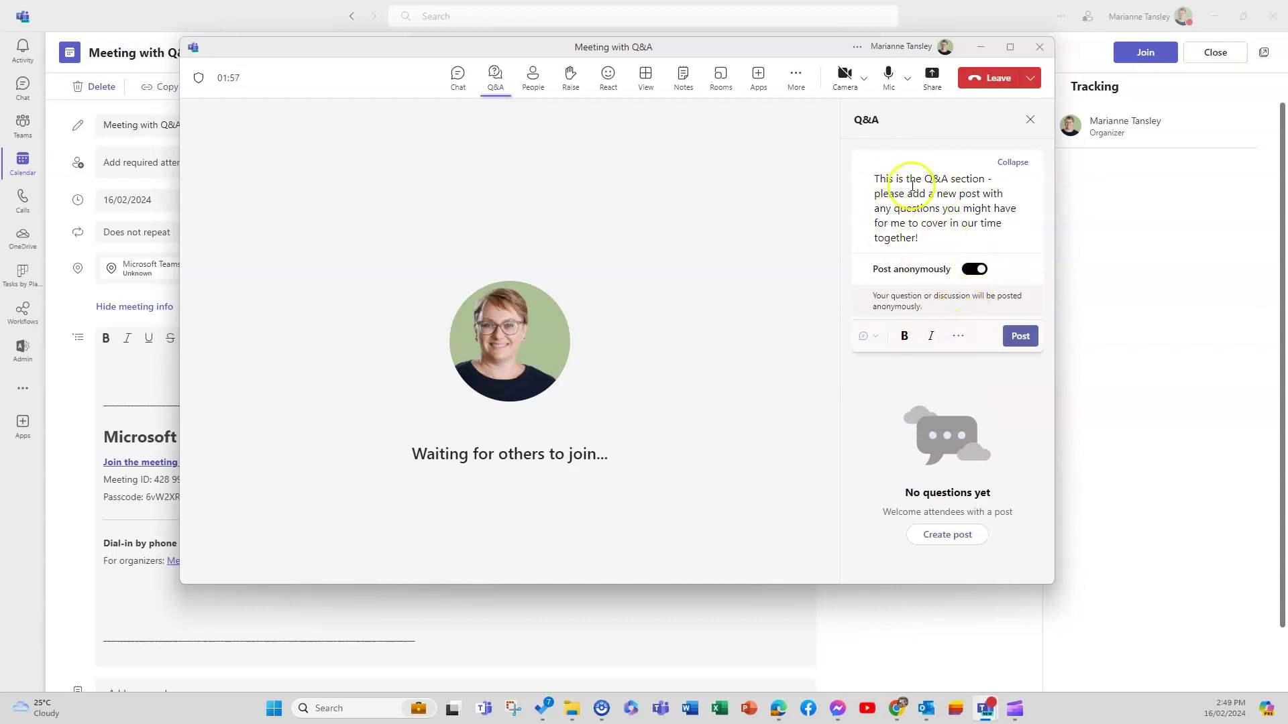
drag(924, 178, 986, 179)
click(905, 338)
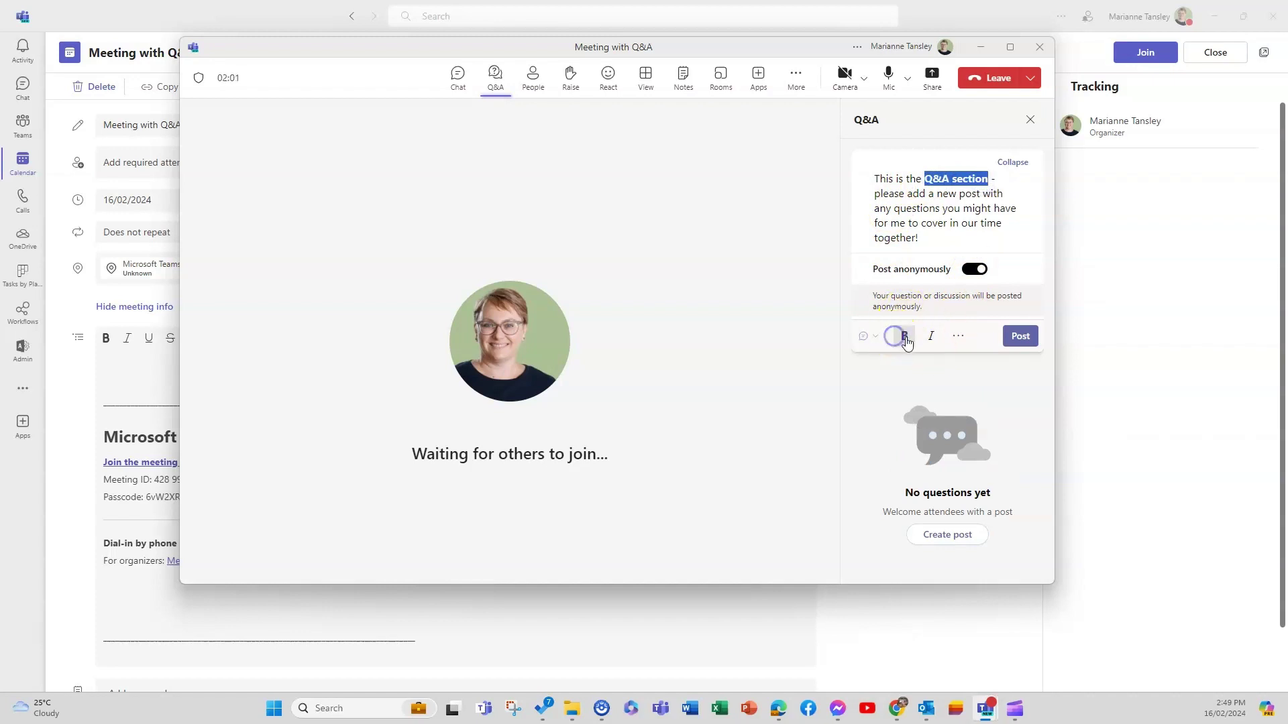
click(931, 223)
click(1021, 336)
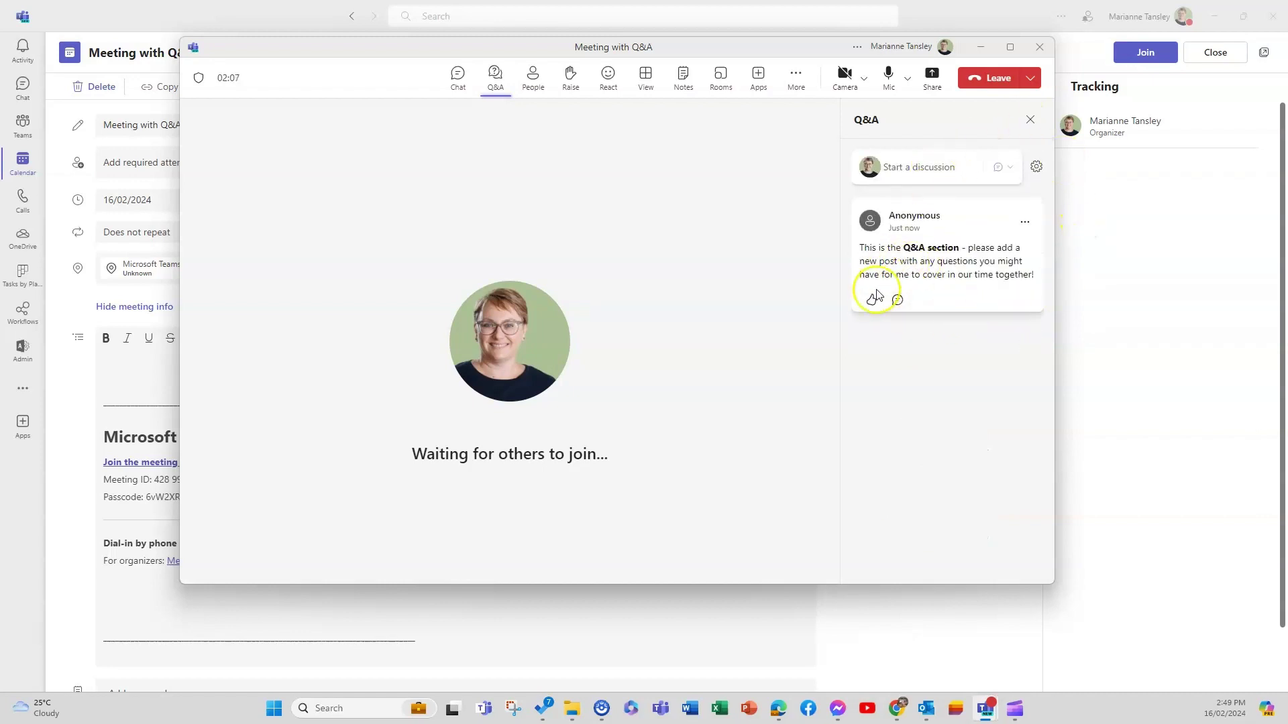
- View the available reactions and the comment formatting options of the anonymous discussion post
mouse_move(872, 306)
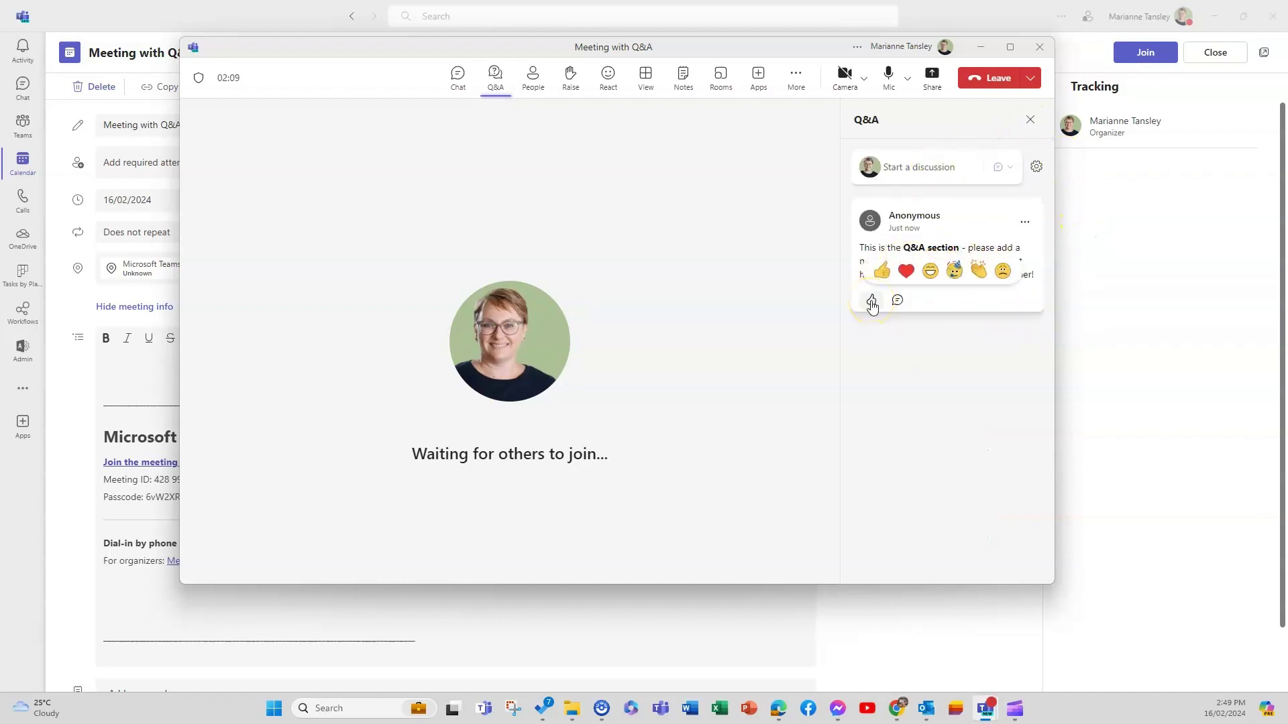
click(899, 303)
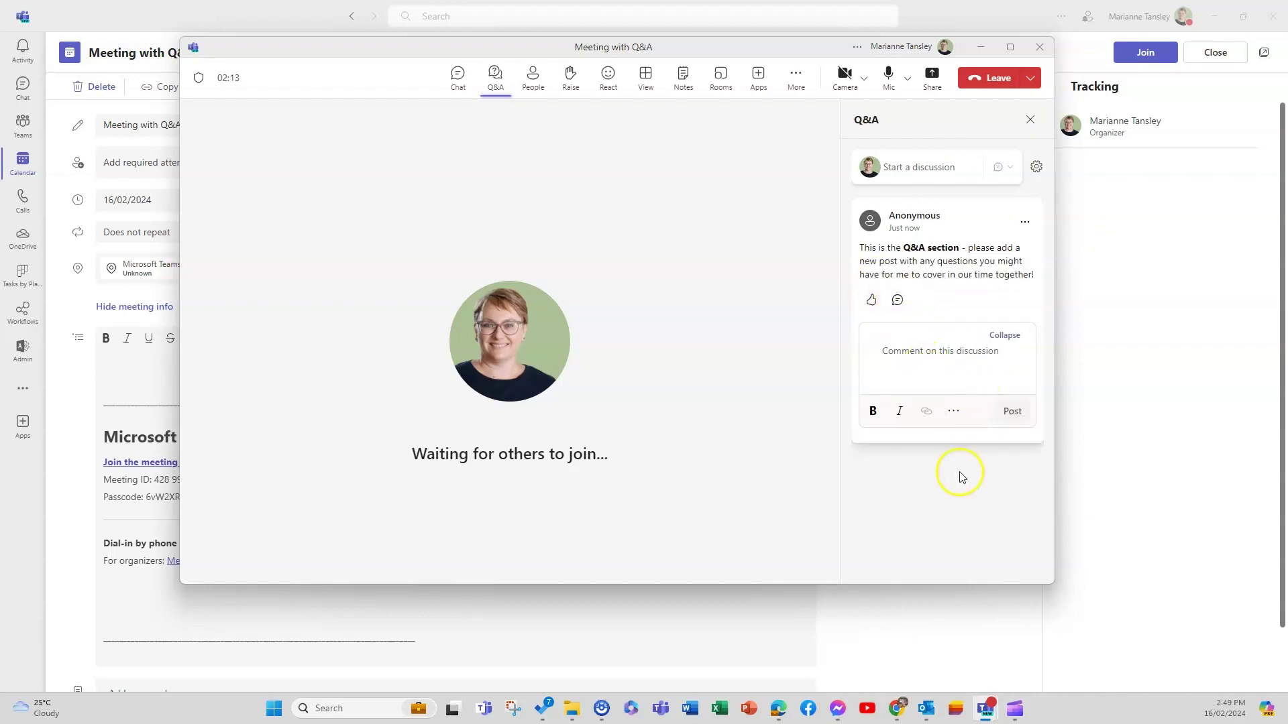
click(953, 410)
click(919, 516)
- Ask the non-anonymous question "What is the use of the Q&A section as opposed to the chat?"
click(1002, 167)
click(971, 218)
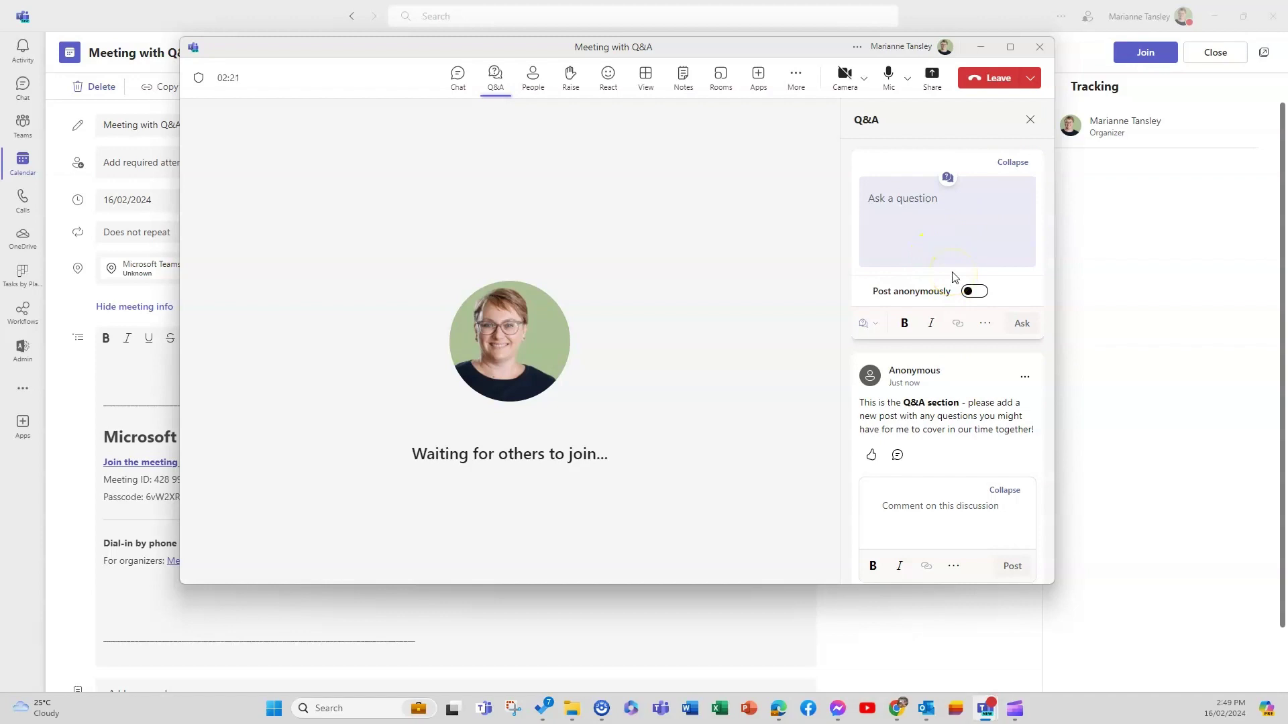
text(What is the use of the Q&A)
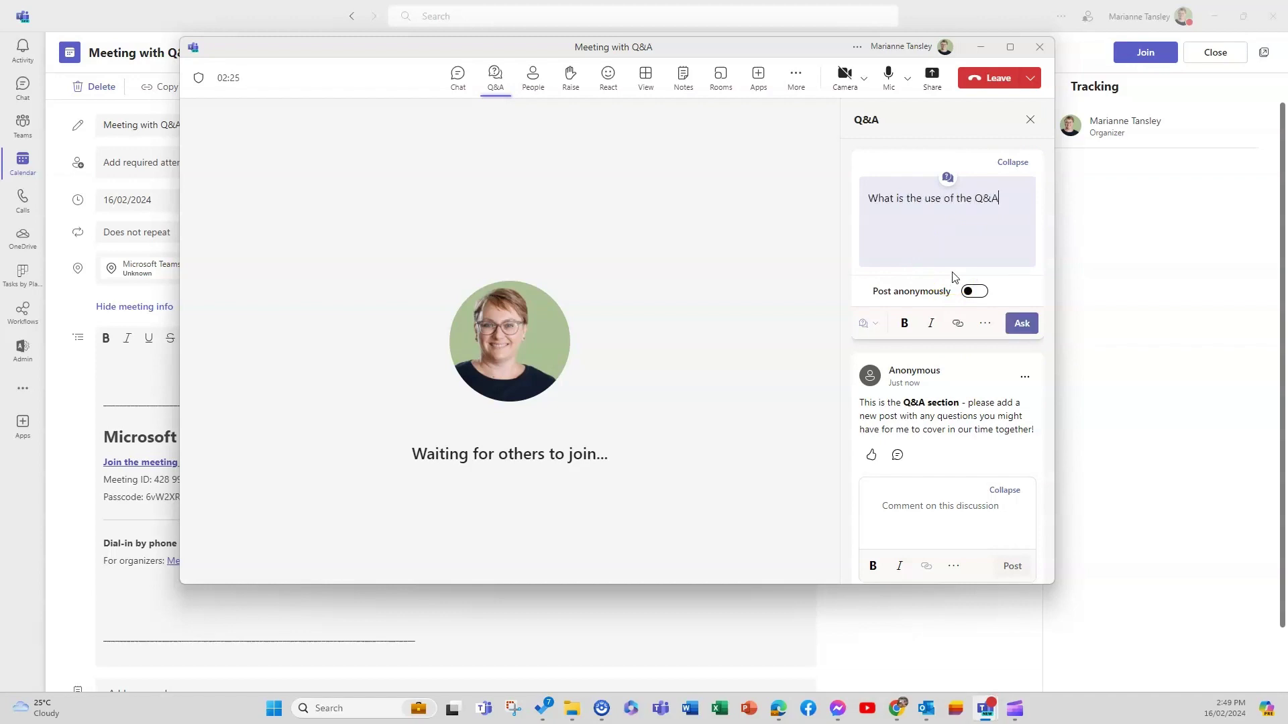
text( section as opposed to the chat?)
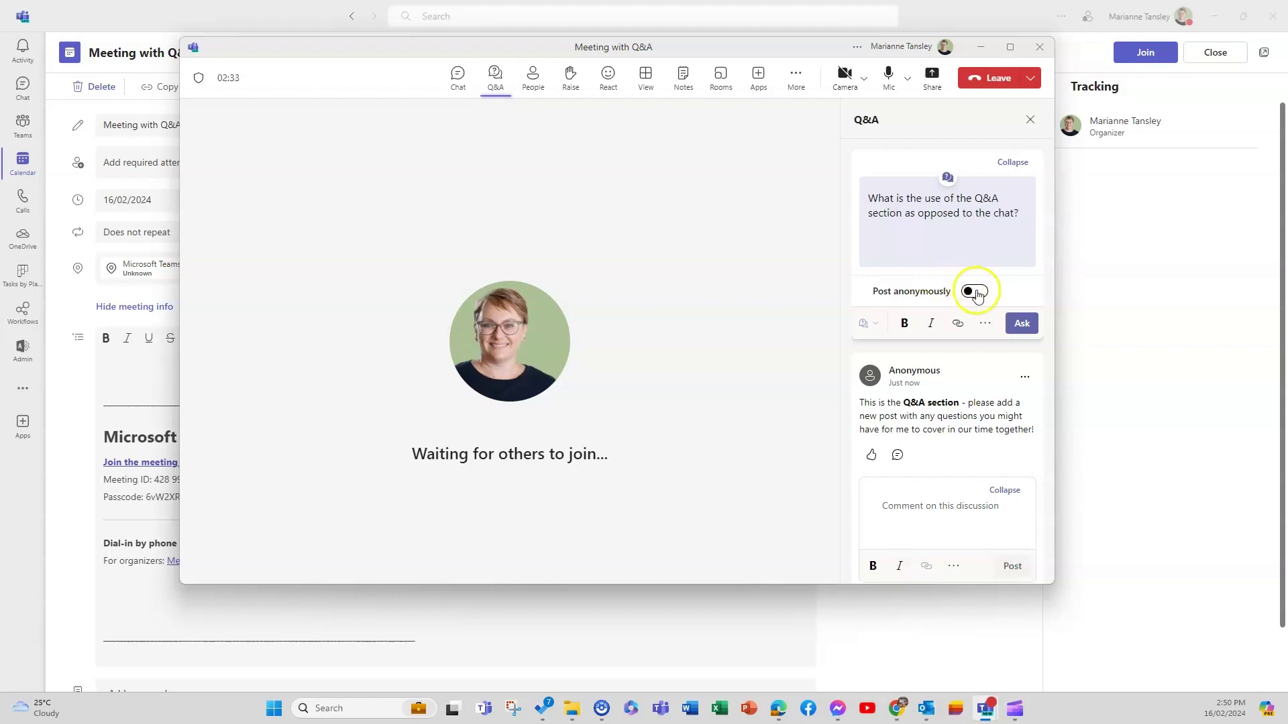
click(957, 323)
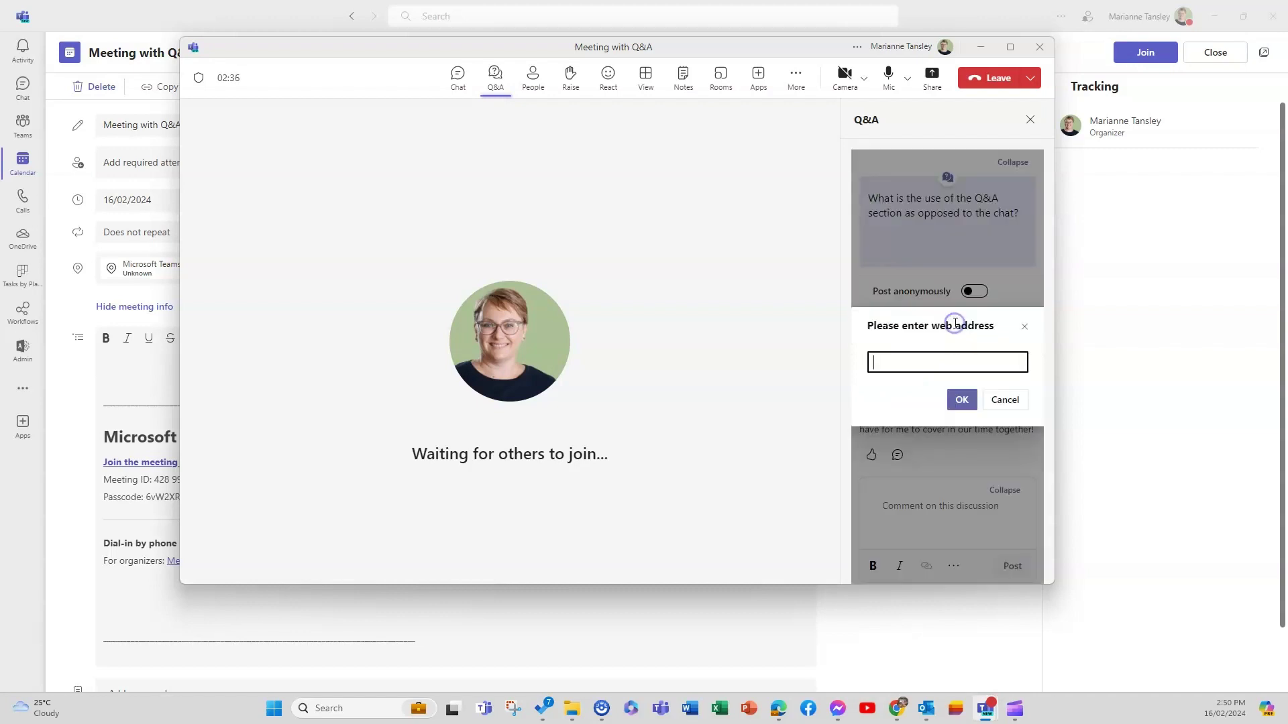
click(1024, 326)
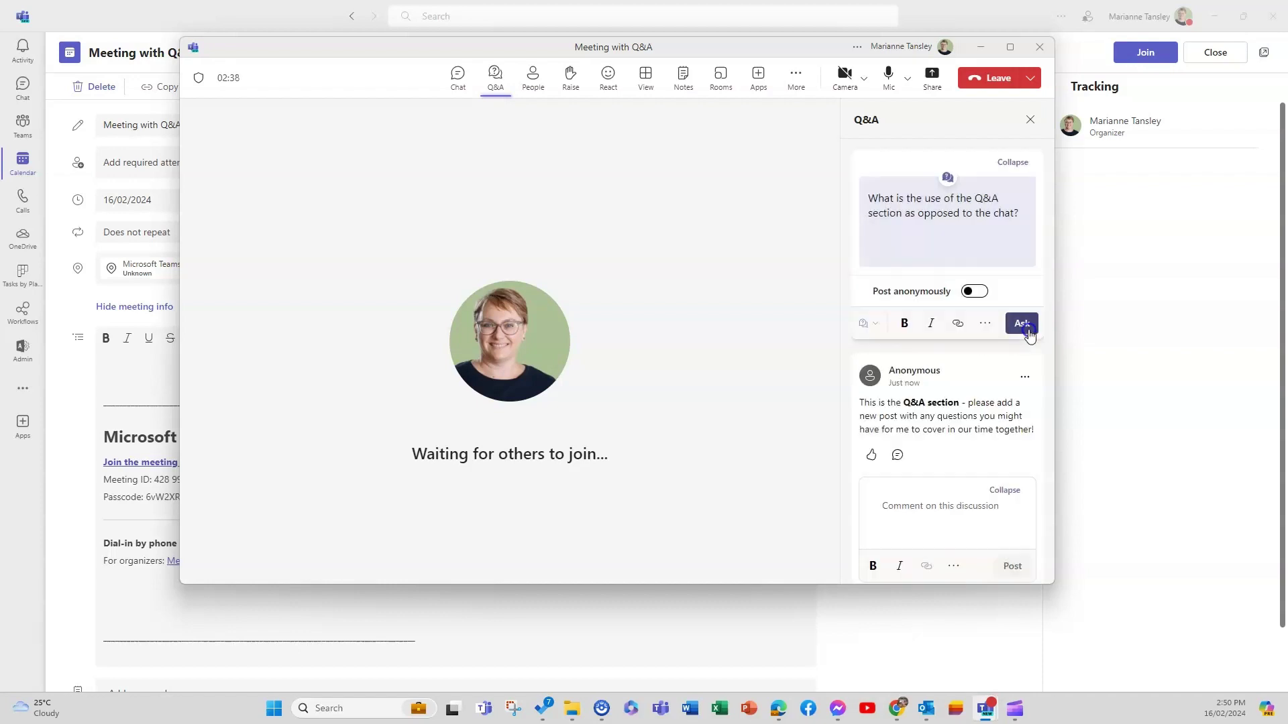
click(985, 323)
click(1003, 334)
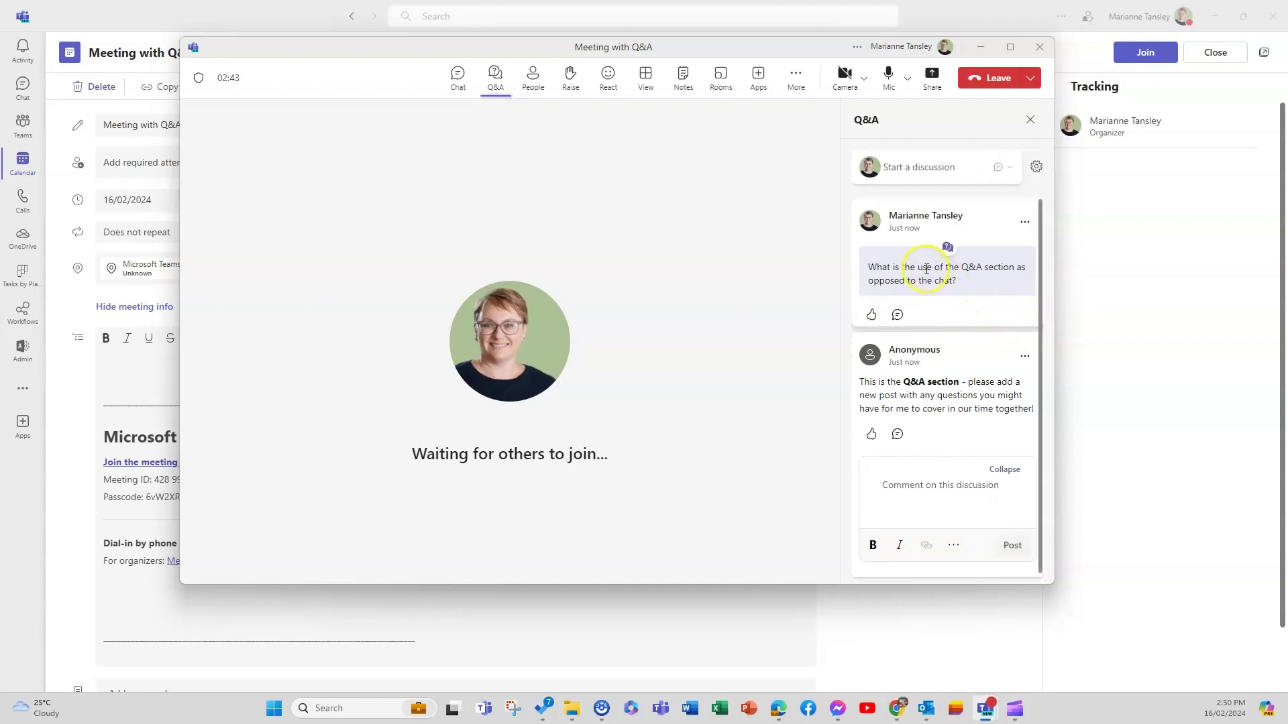
- View the management options of the question about the Q&A section's use and give the question a thumbs-up
click(1024, 223)
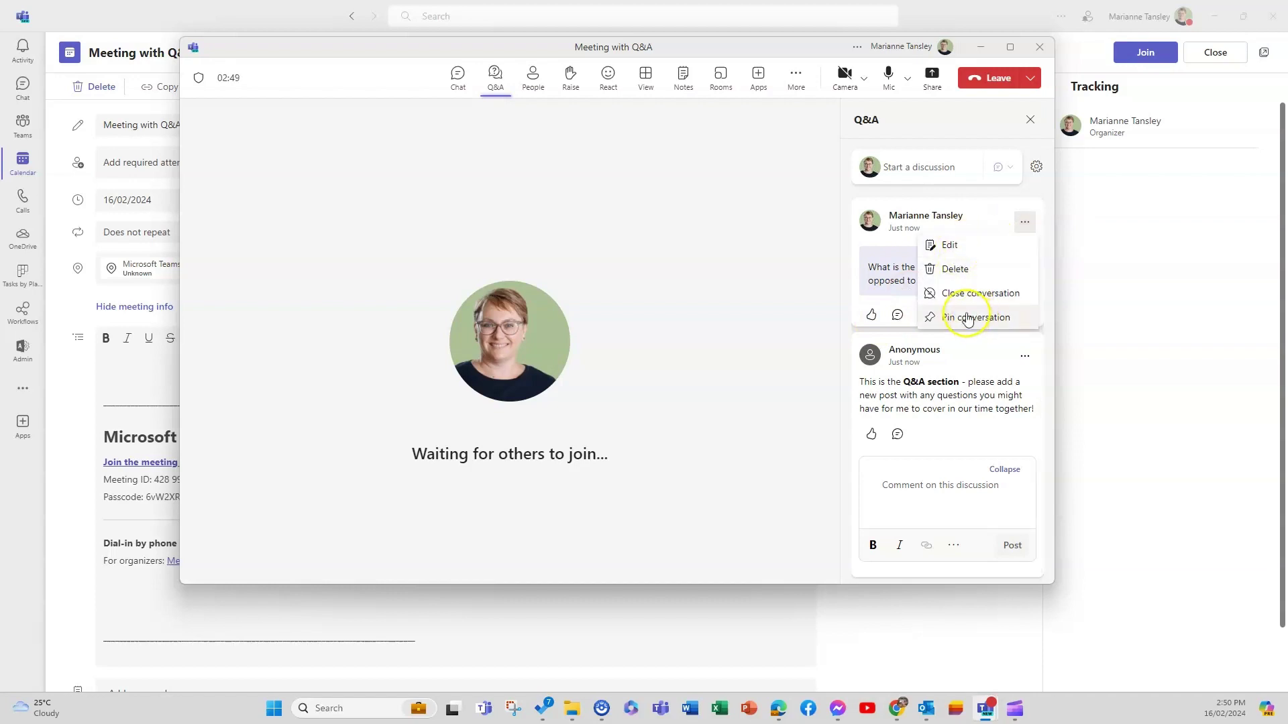
click(871, 314)
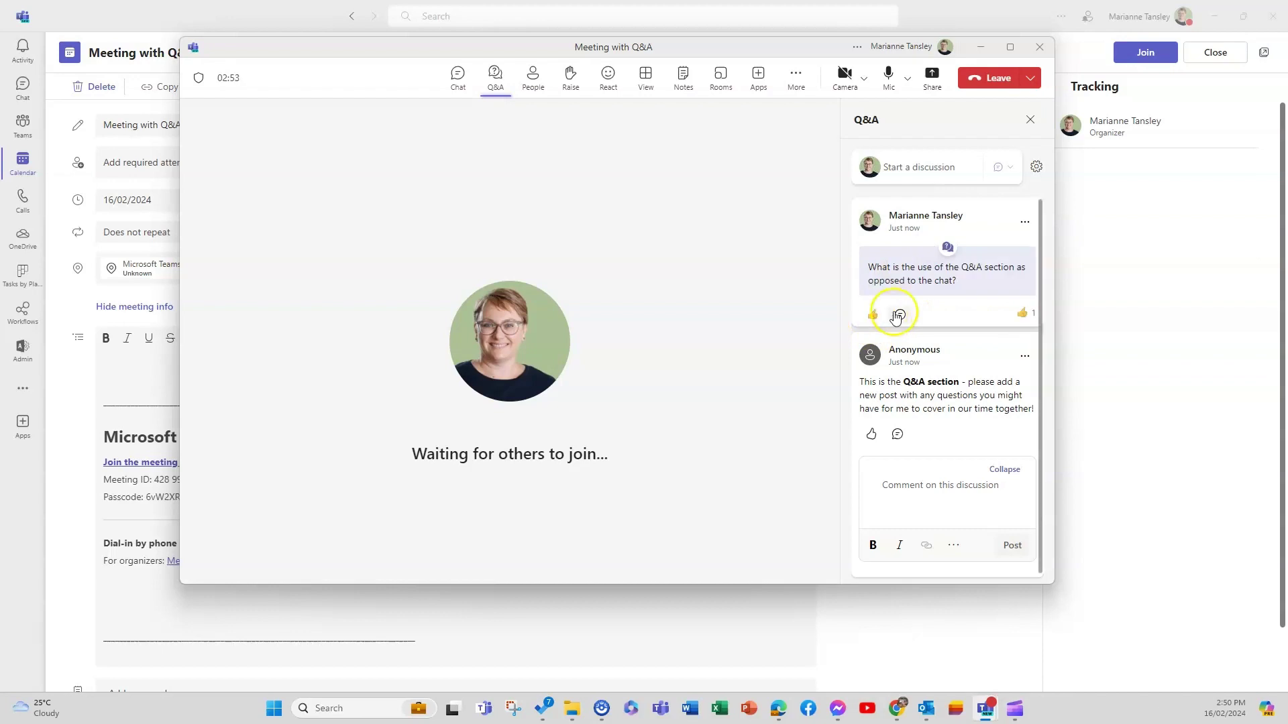
- Respond to the question with "This is how we create a thread of answers so they sit under the correct topics"
click(899, 314)
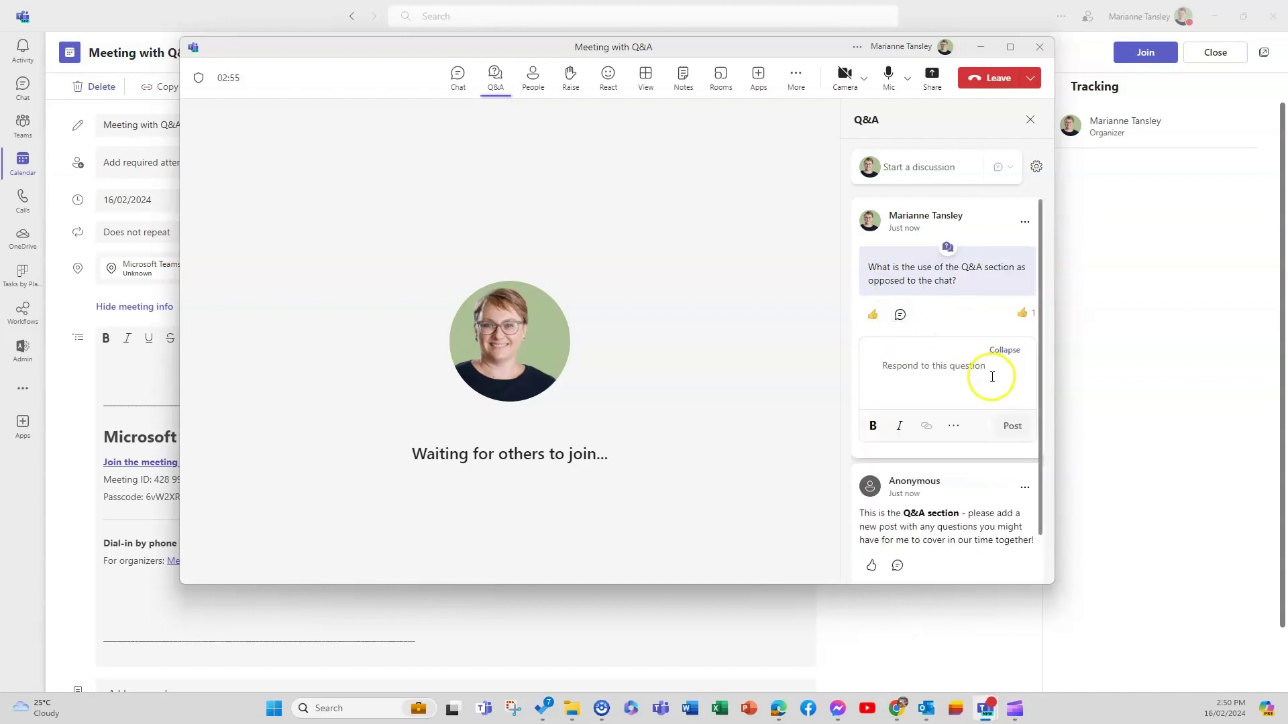
click(923, 365)
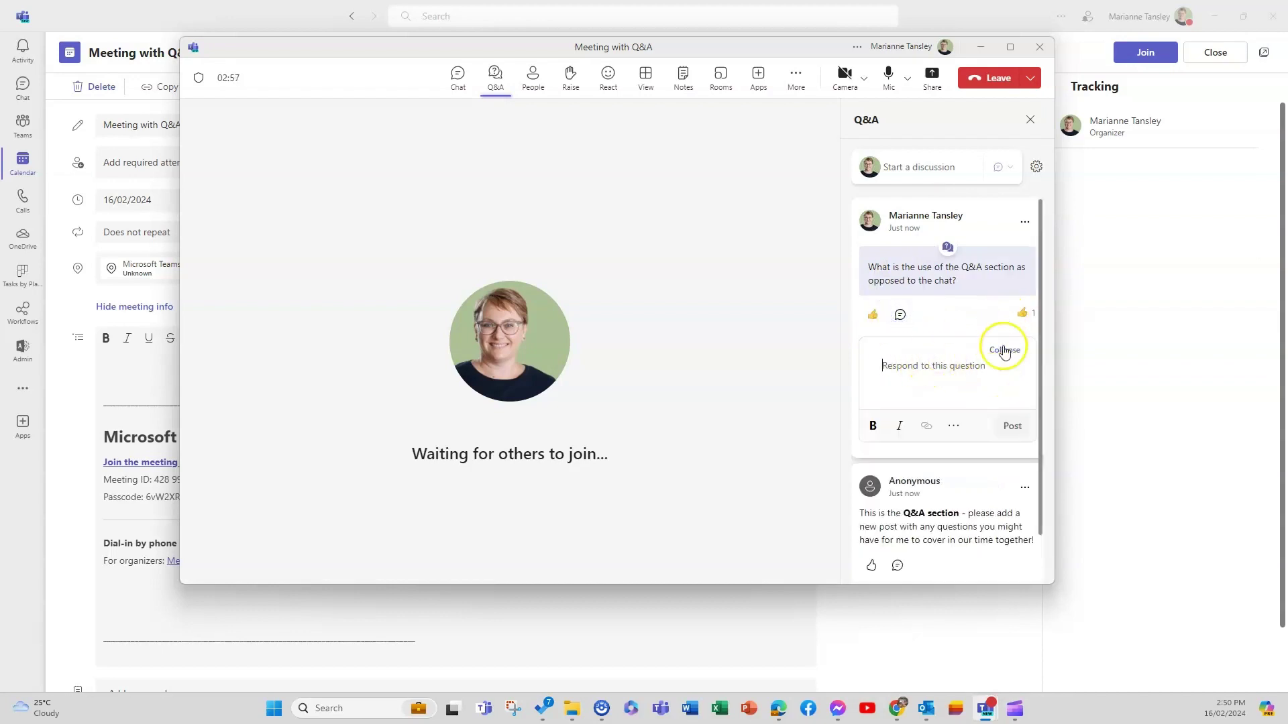
click(960, 427)
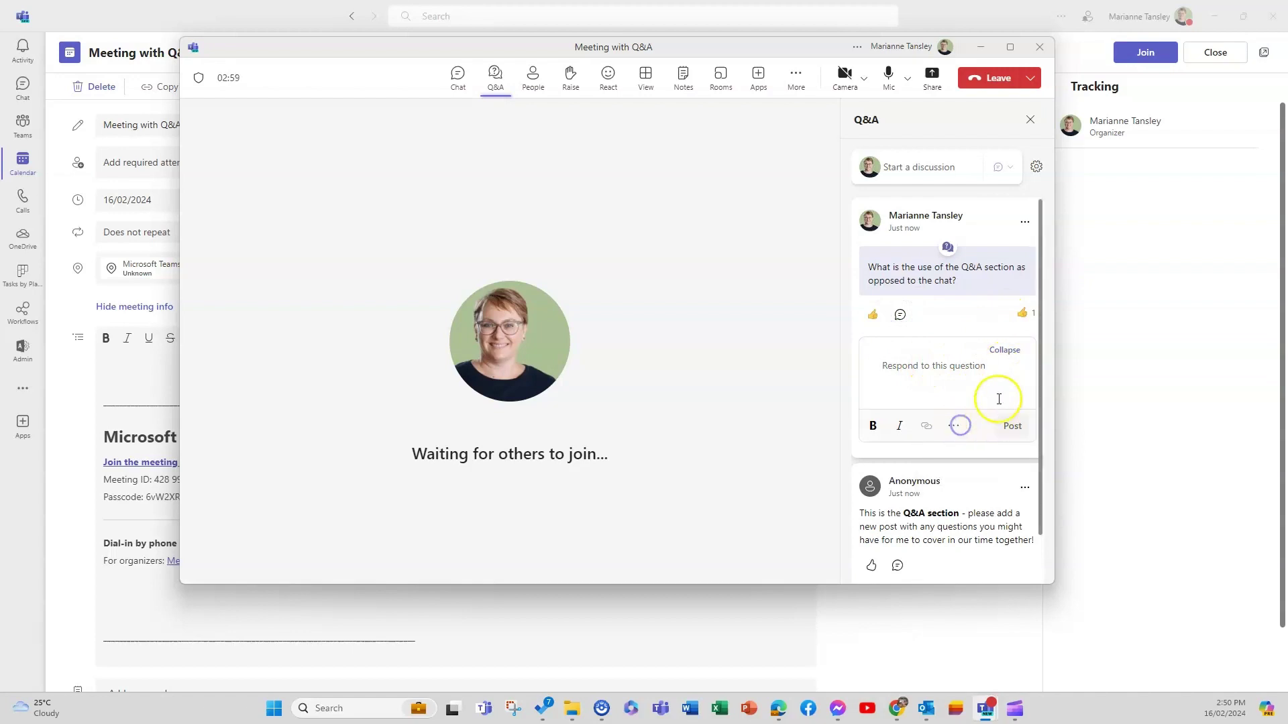
click(944, 366)
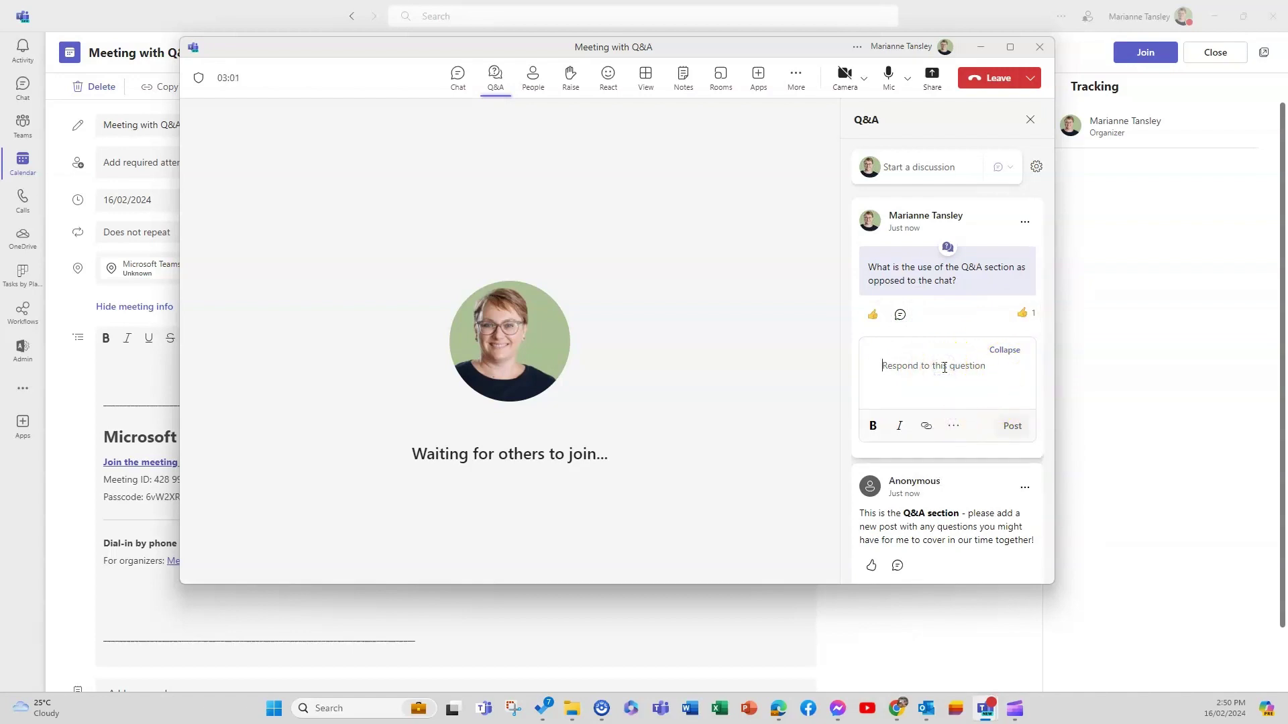
text(This is how we create a thread of answers so they sit under the correct topics)
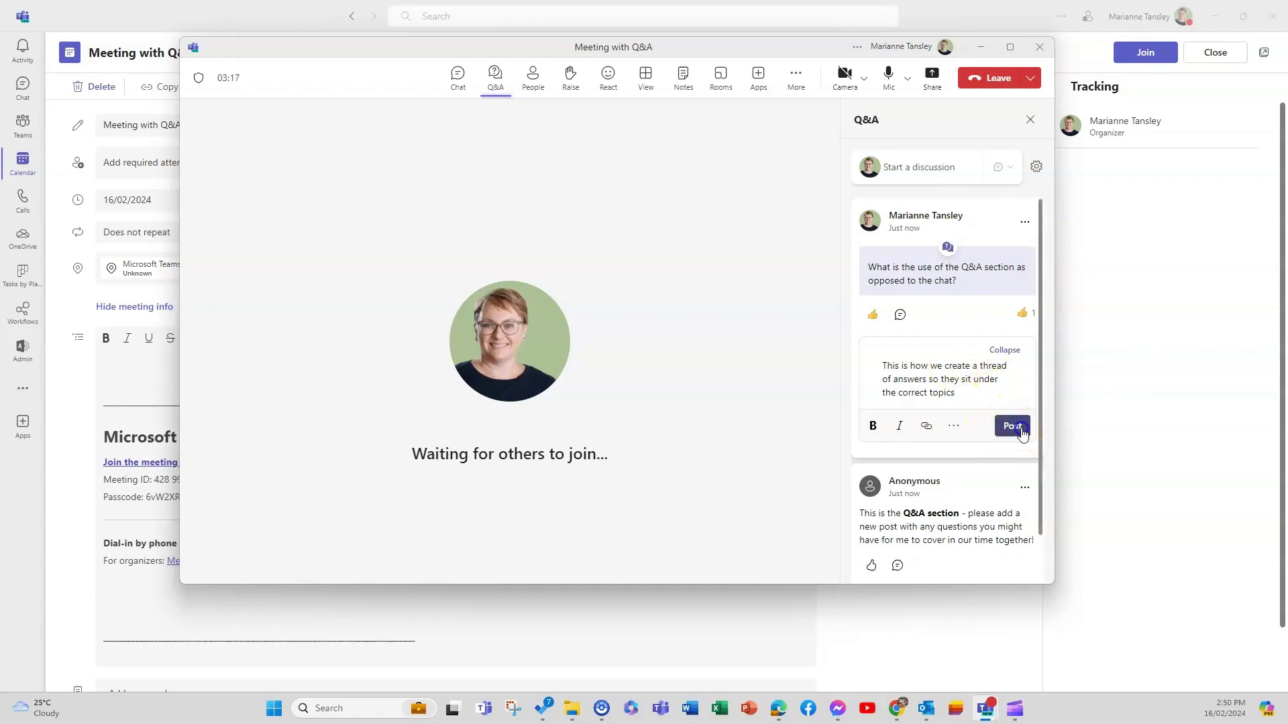
click(1013, 428)
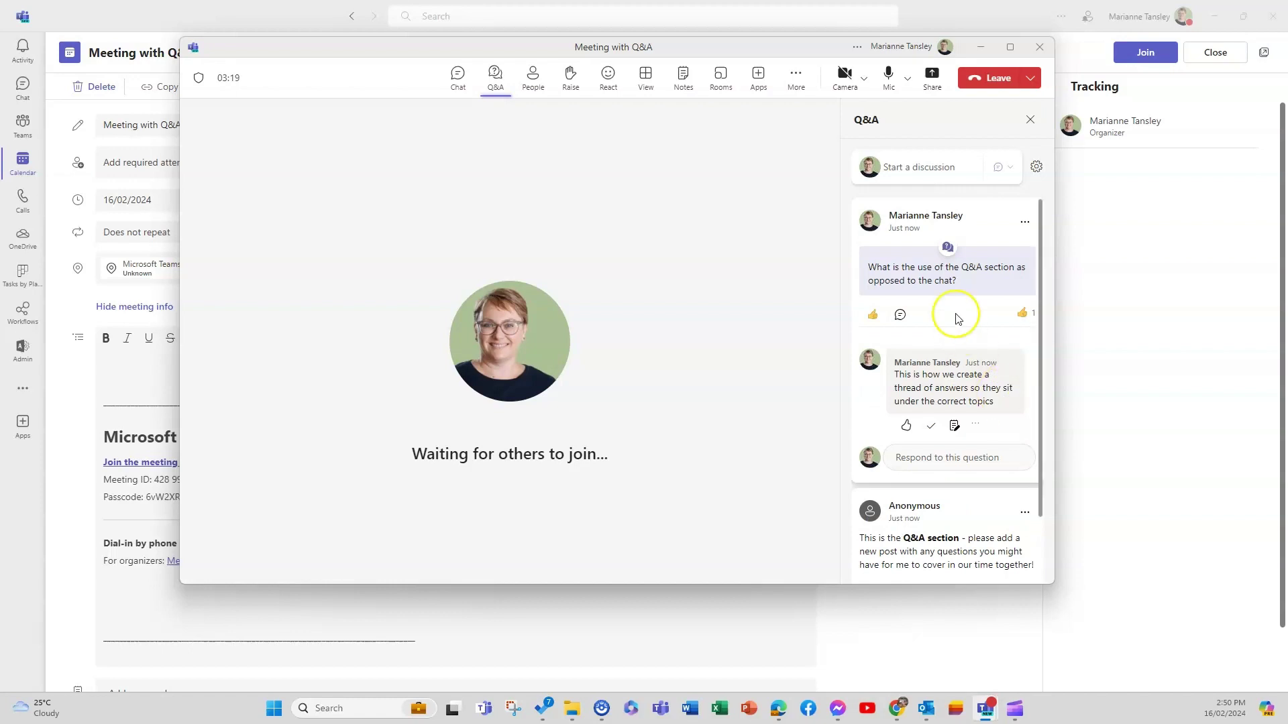
- Post the second response "YES - love this" in the same question's thread
scroll(952, 536, down, 2)
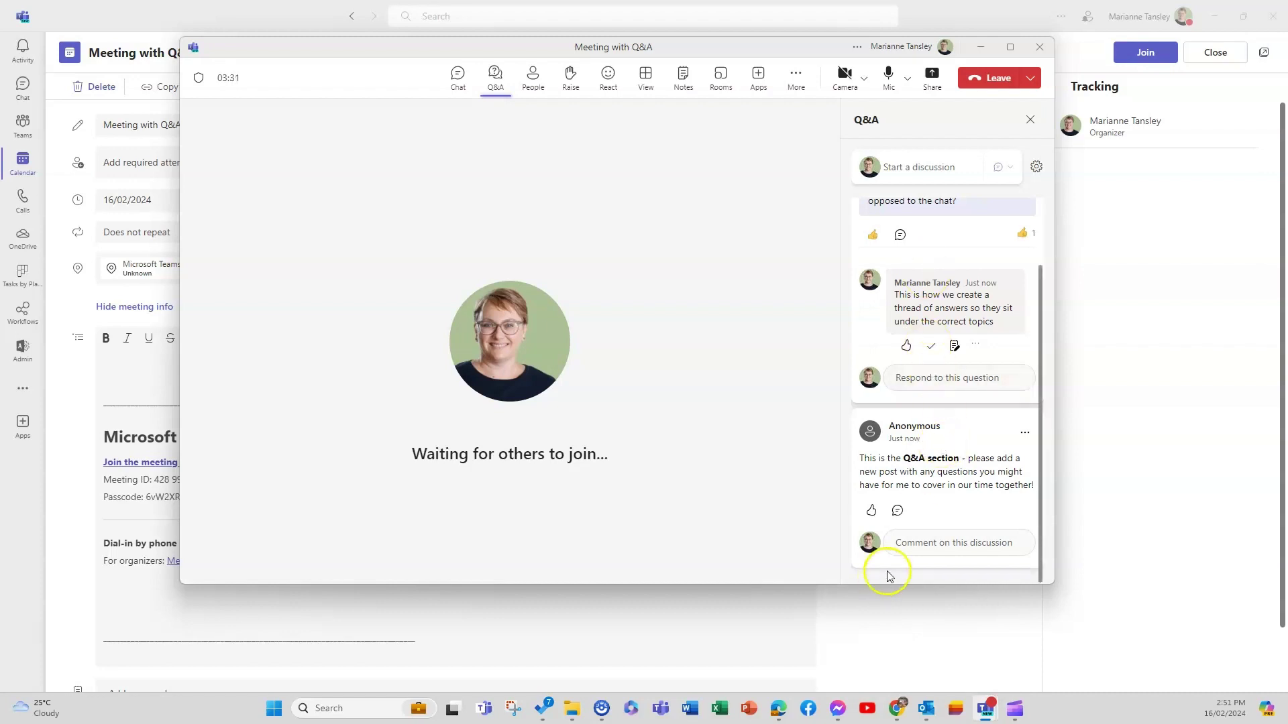
click(954, 345)
click(992, 390)
click(935, 378)
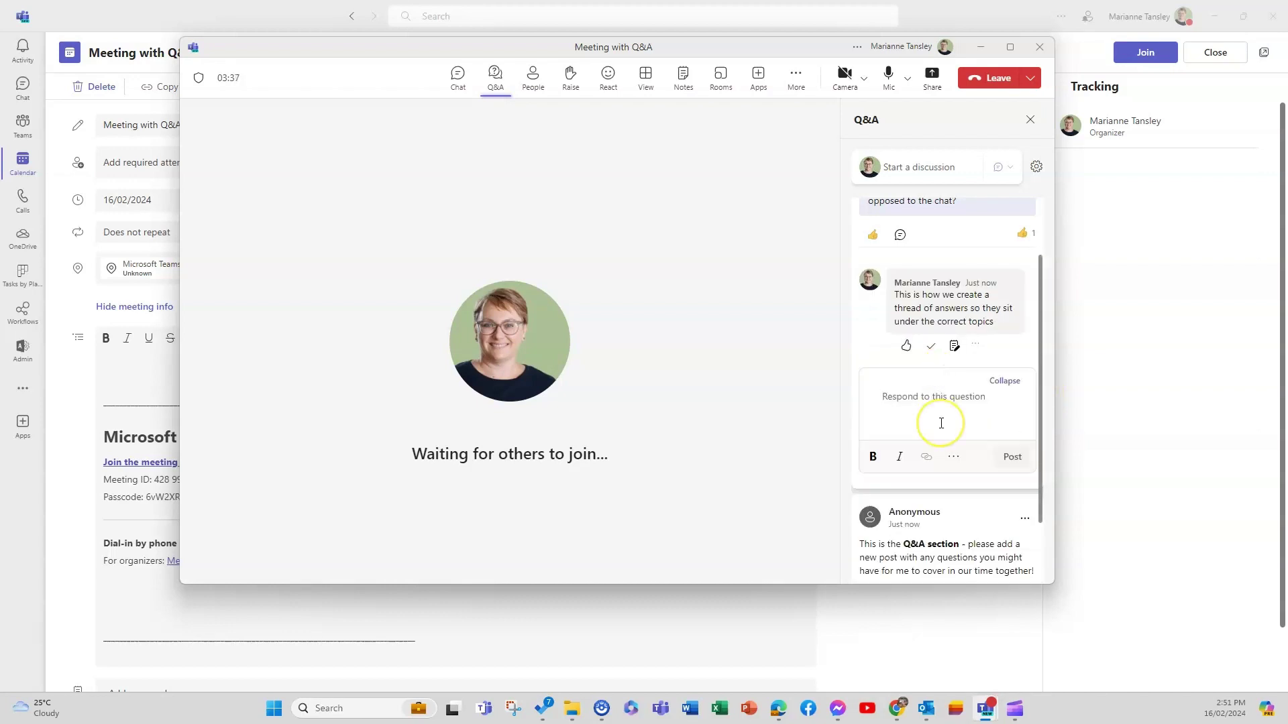
text(YES - love this)
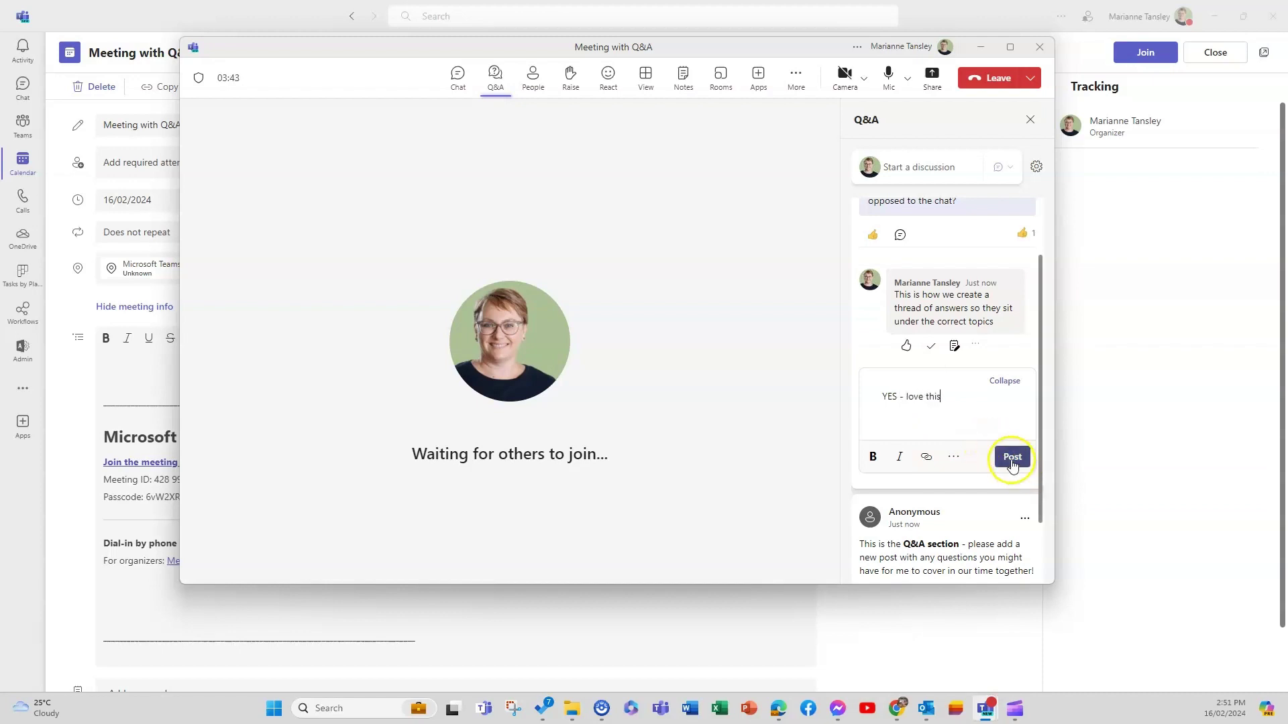
click(1012, 456)
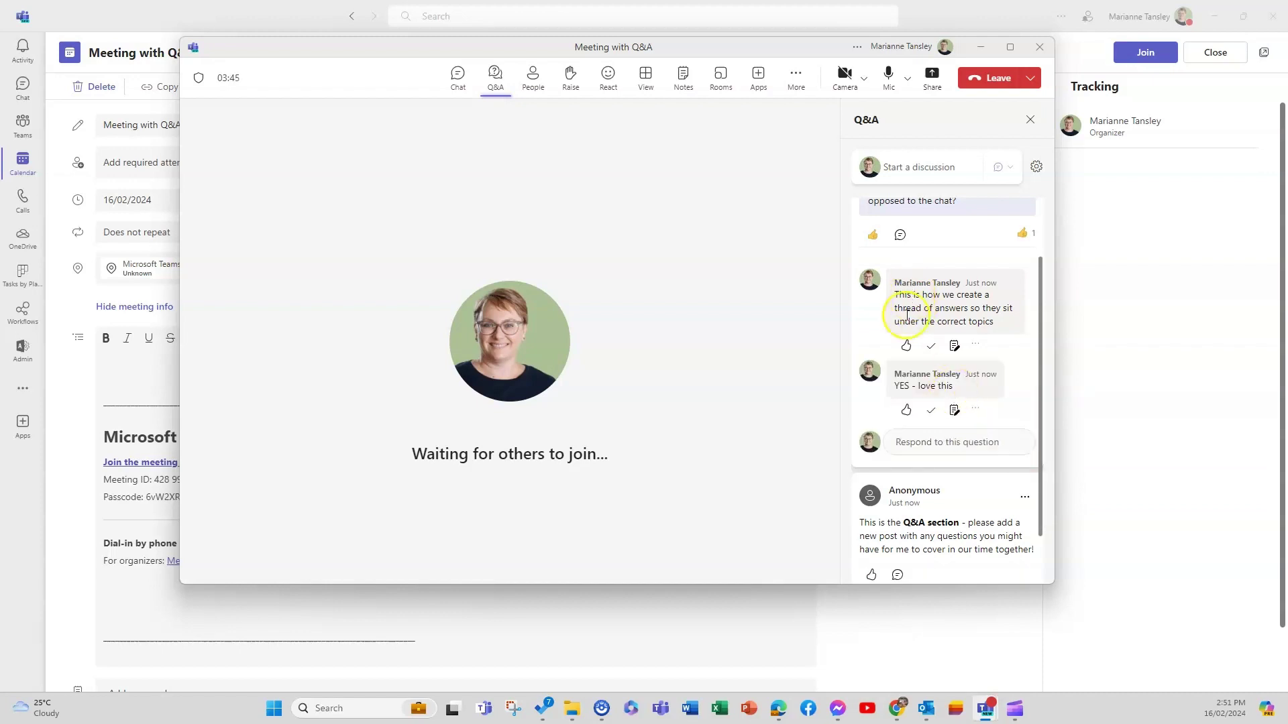
- Look over the question with its threaded replies and leave the meeting
scroll(902, 366, up, 2)
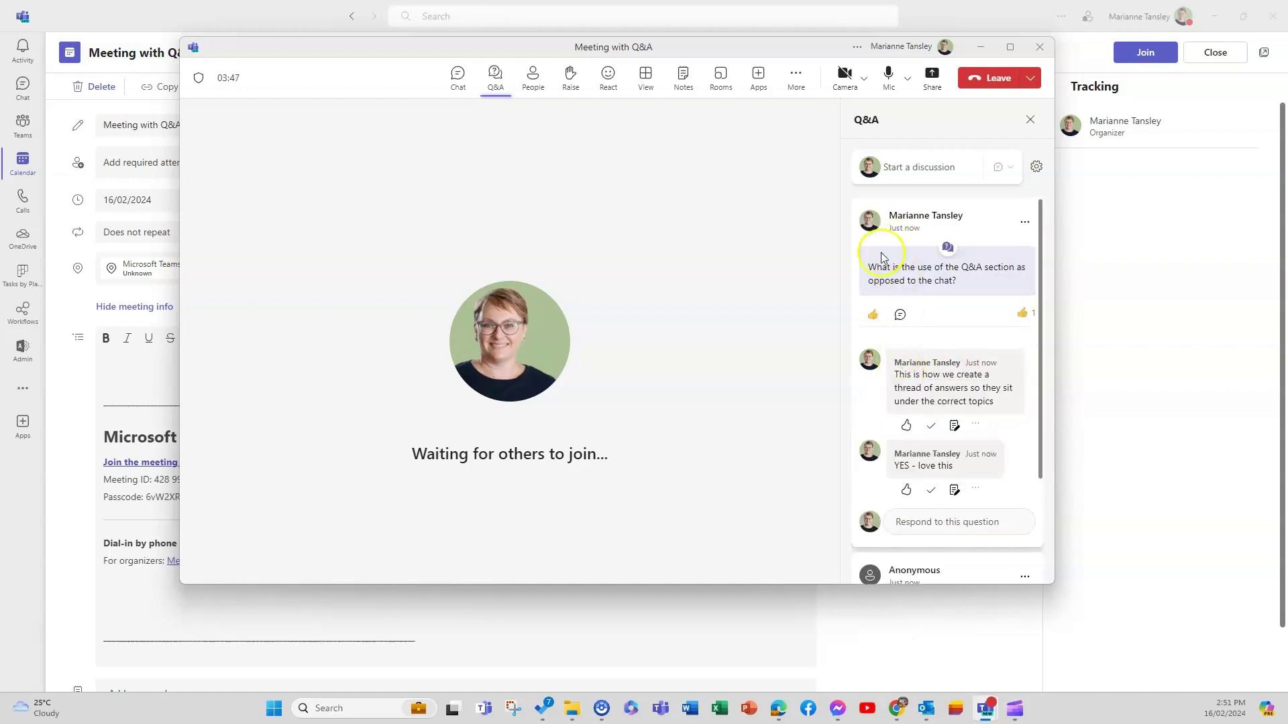
scroll(939, 383, down, 3)
key(ctrl+shift+h)
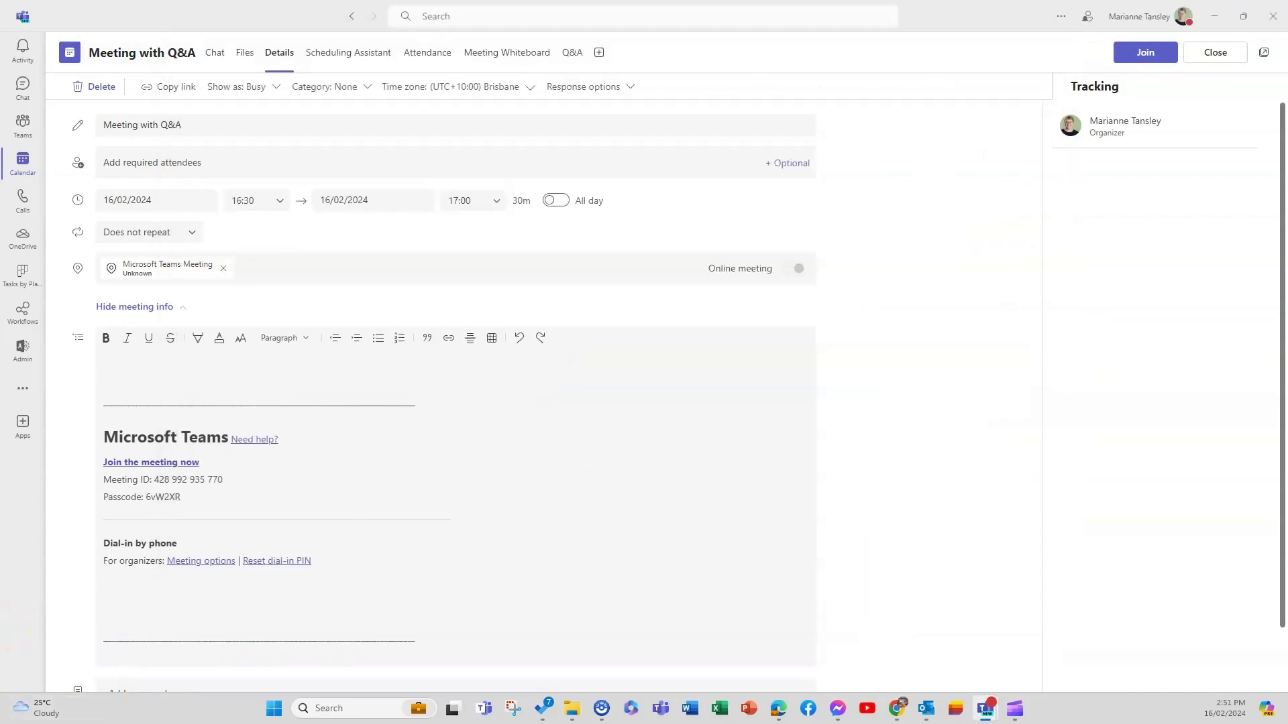